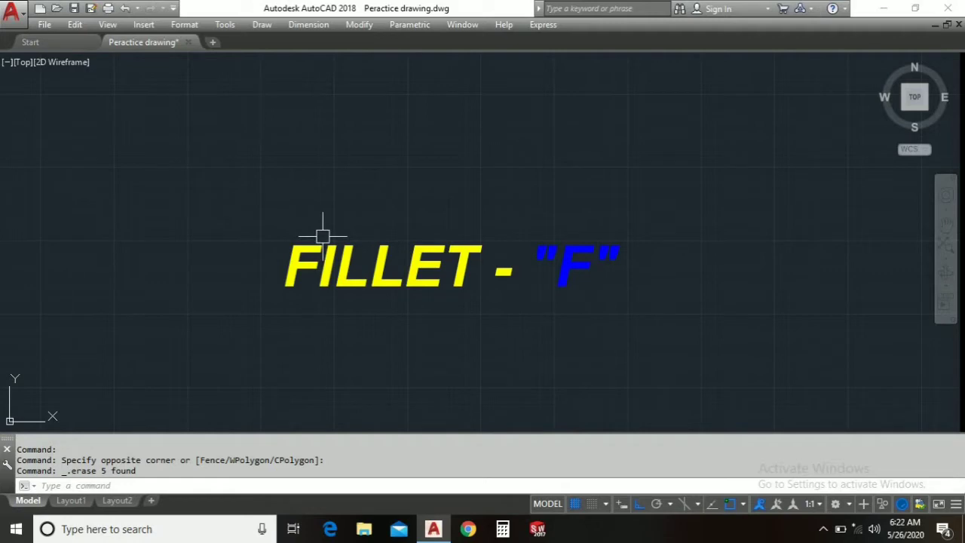
scroll(624, 256, "up", 4)
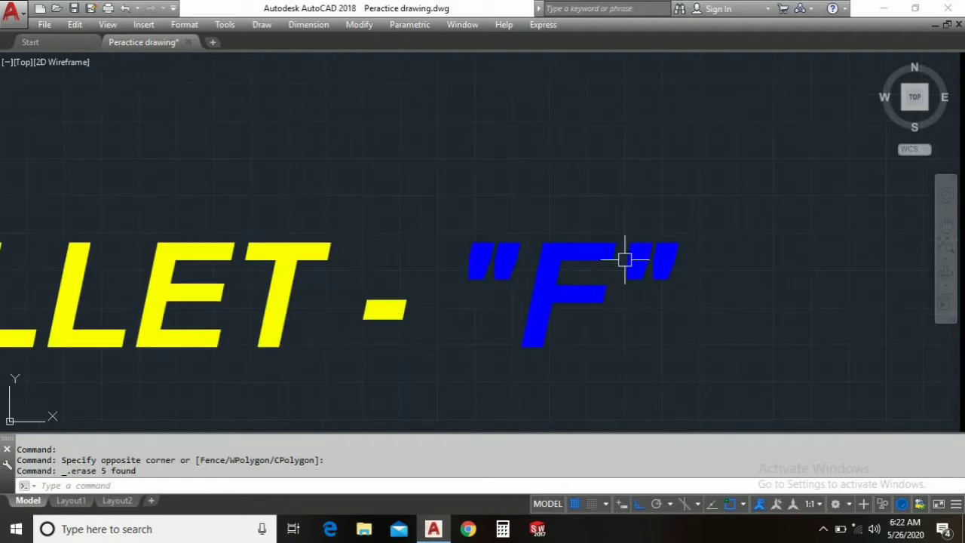
scroll(638, 266, "down", 3)
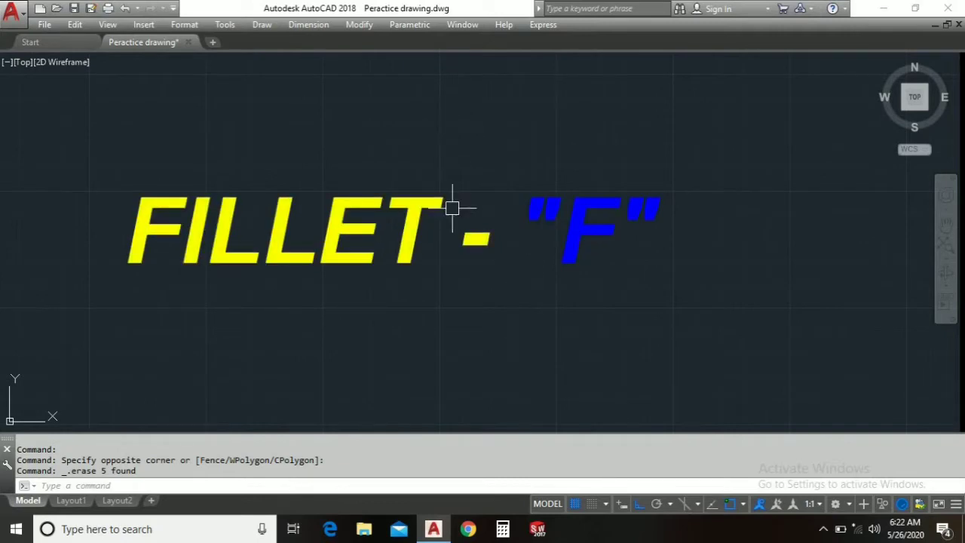
middle_click_drag(472, 189, 490, 222)
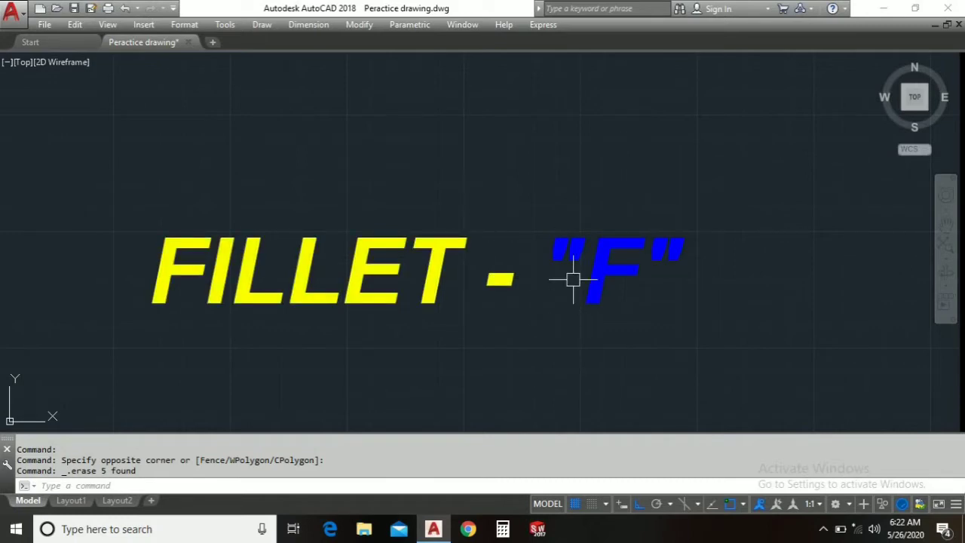
Draw a wide rectangle in the empty area above the FILLET heading text.
mouse_move(569, 282)
middle_mouse_down()
mouse_move(539, 301)
mouse_move(525, 397)
middle_mouse_up()
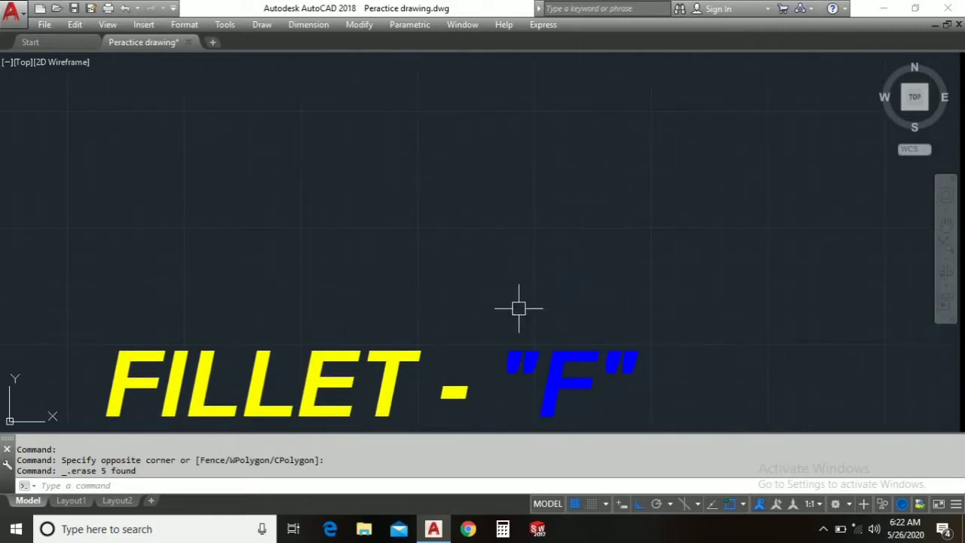
middle_click_drag(511, 249, 503, 307)
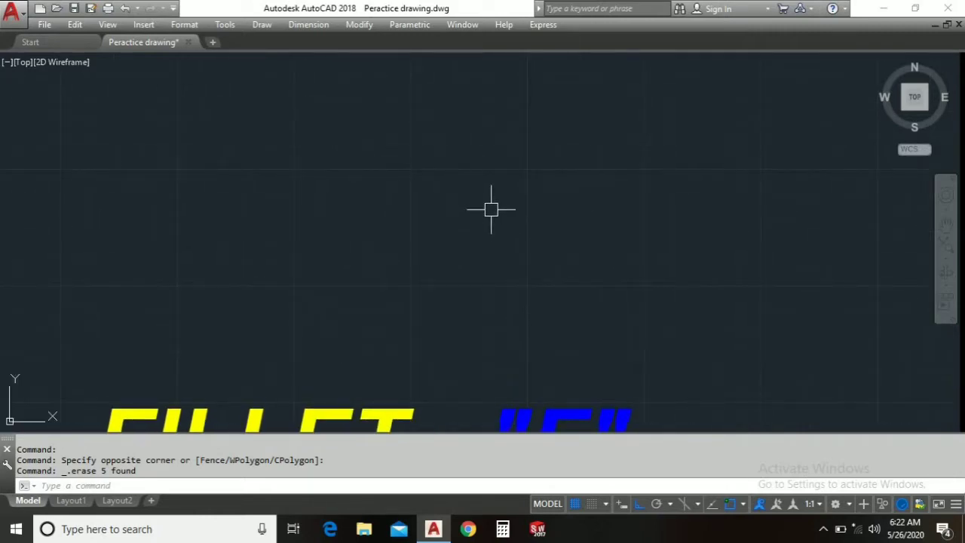
type("rec")
key("Return")
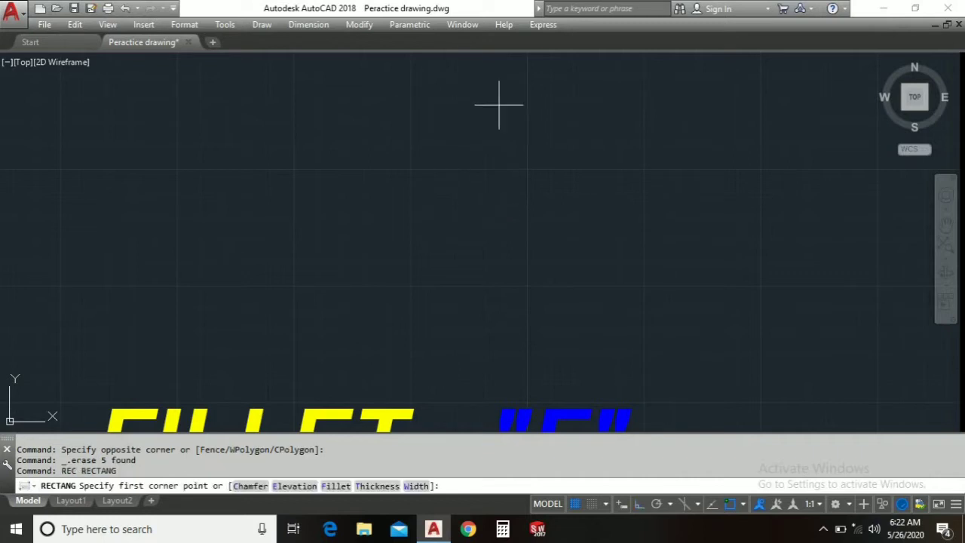
left_click(366, 164)
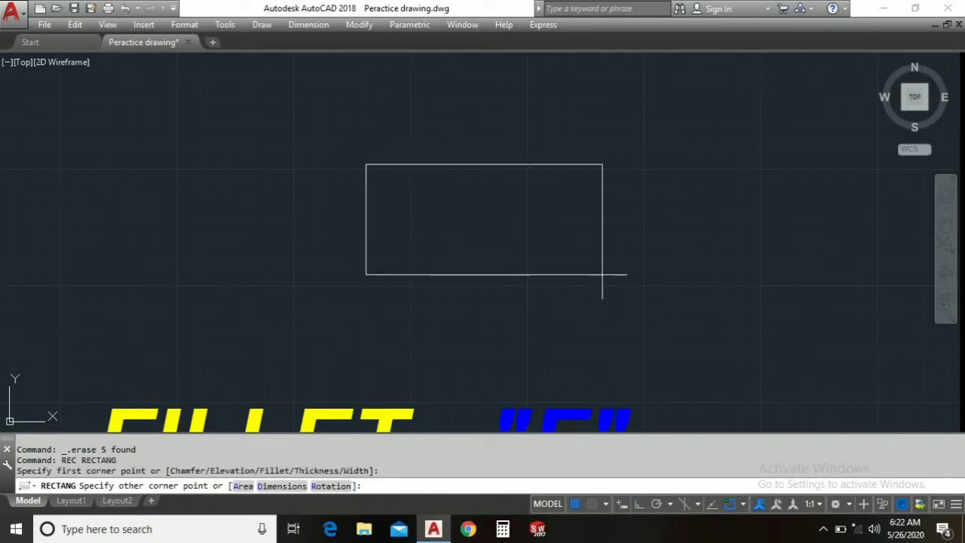
left_click(601, 261)
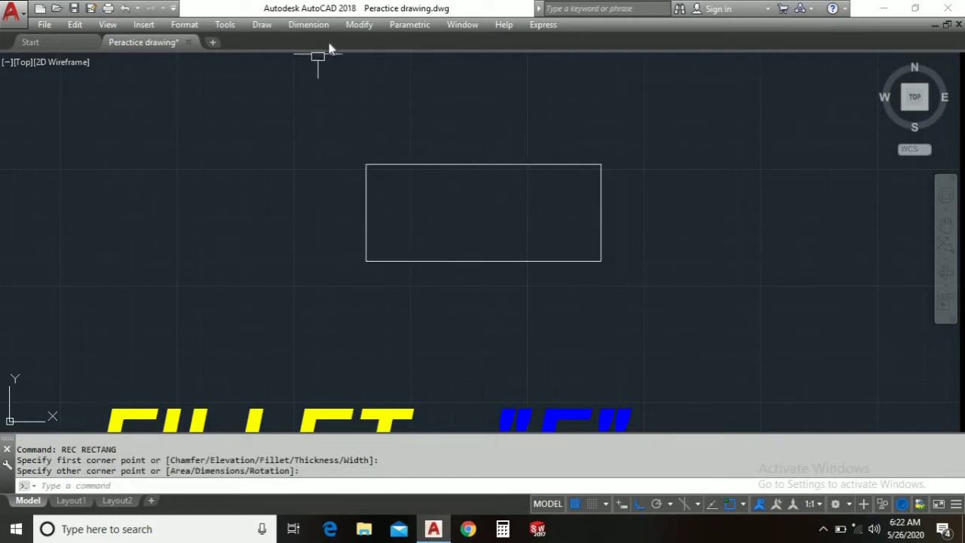
Fillet the upper-left corner of the rectangle with a radius of 2.
double_click(363, 28)
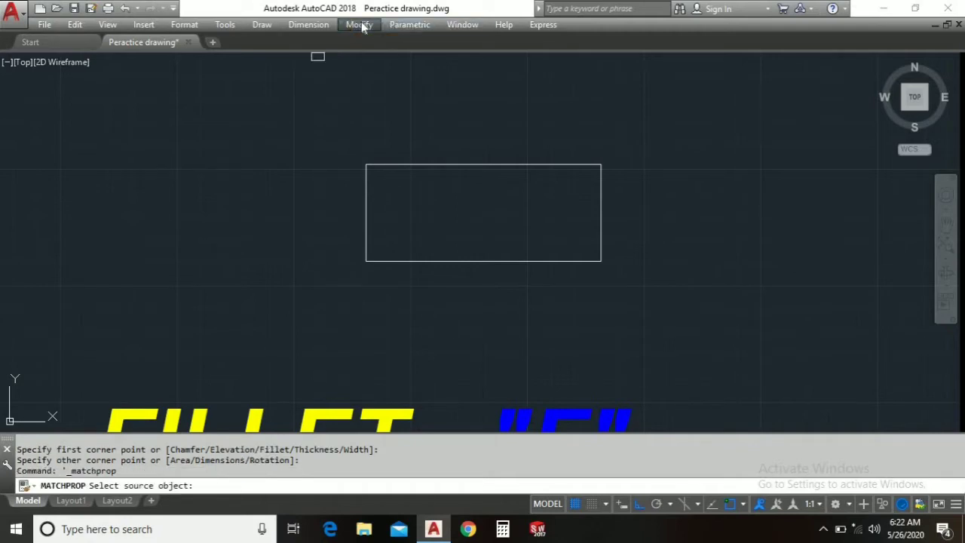
left_click(363, 28)
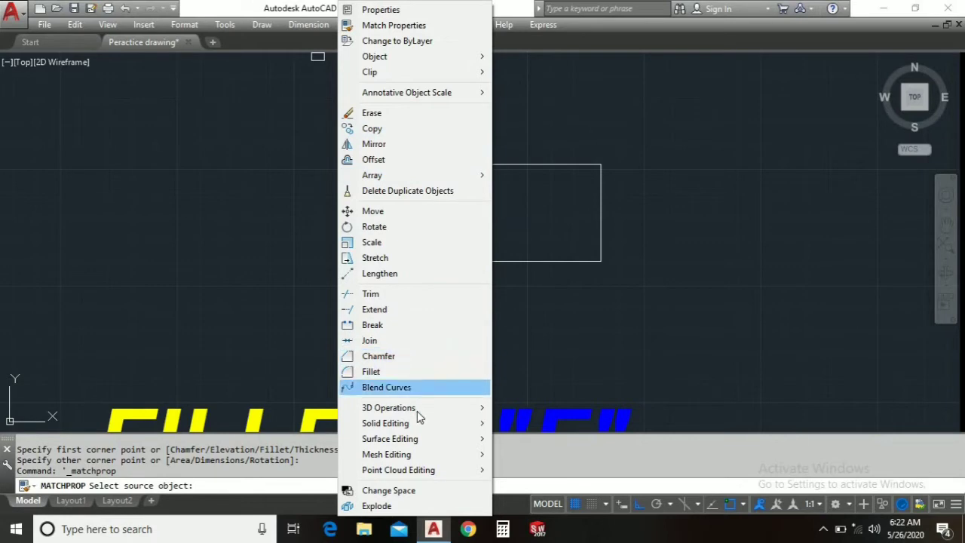
left_click(407, 374)
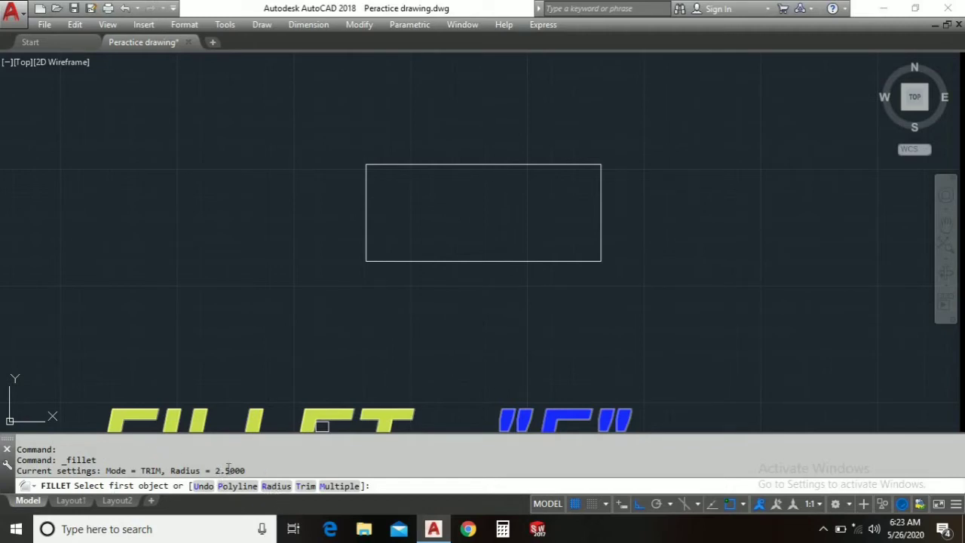
left_click(276, 486)
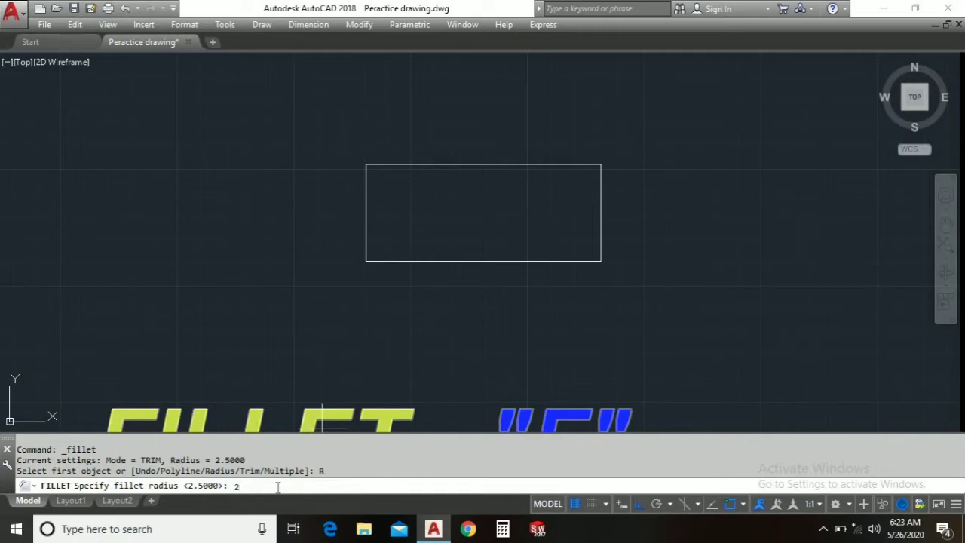
key("Return")
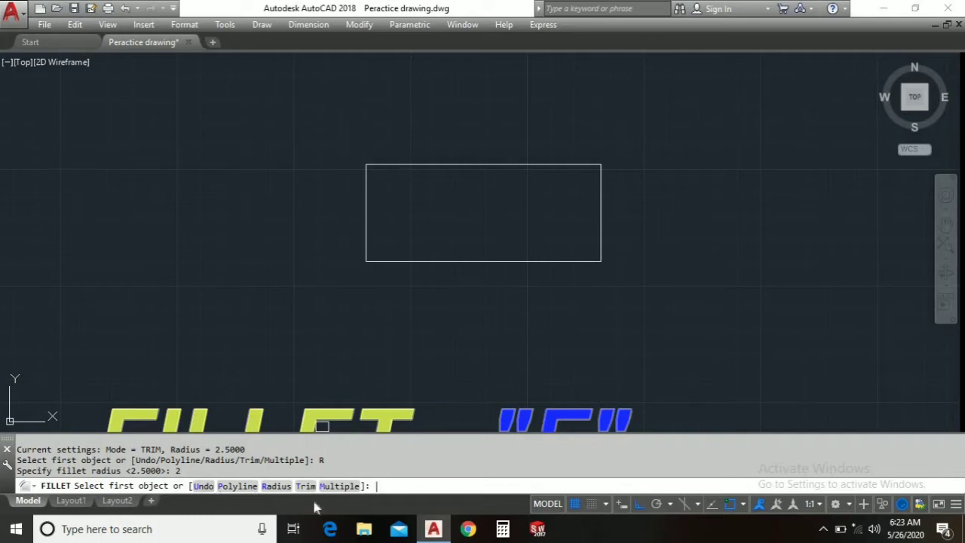
left_click(367, 215)
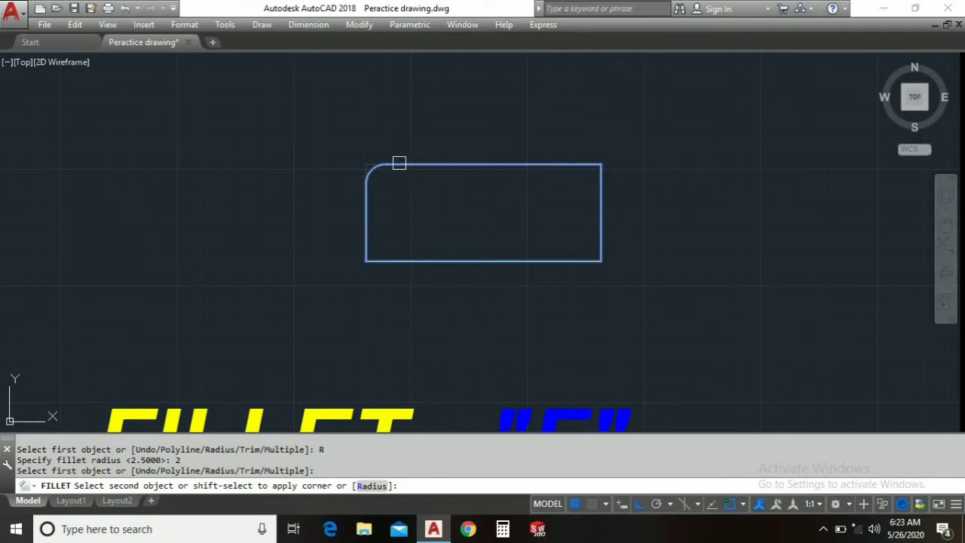
left_click(399, 163)
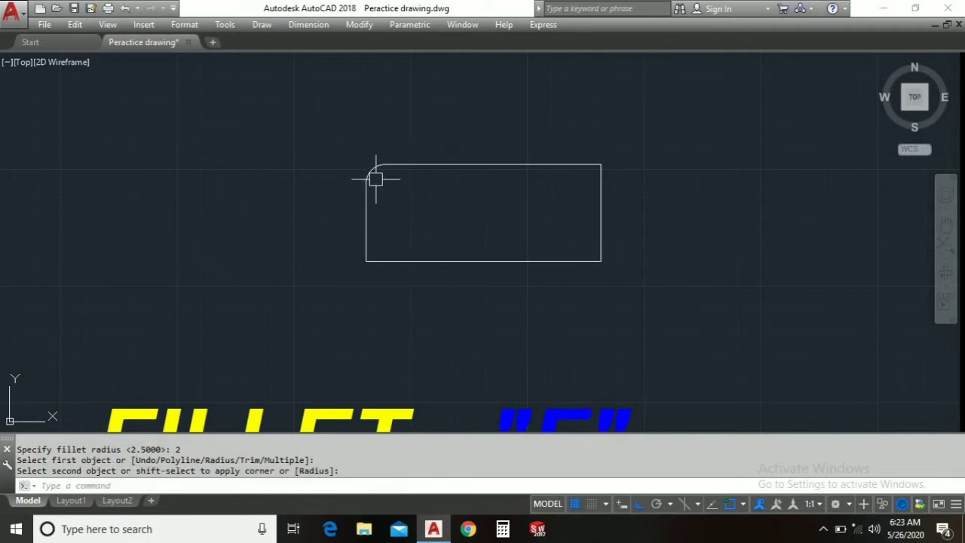
Fillet all corners of the rectangle at once with a radius of 3, using the Polyline option of Fillet.
scroll(369, 172, "up", 2)
scroll(369, 173, "up", 3)
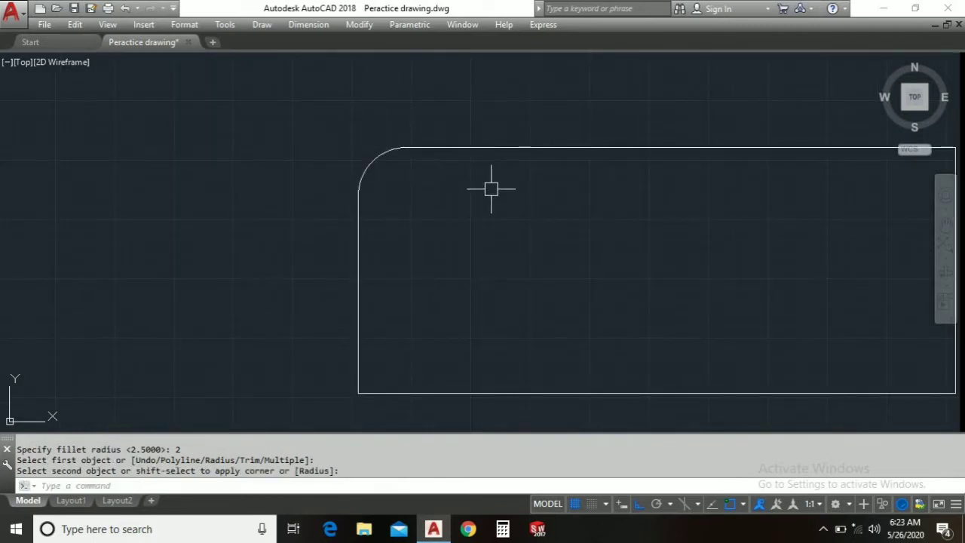
scroll(488, 199, "down", 3)
middle_click_drag(488, 199, 448, 191)
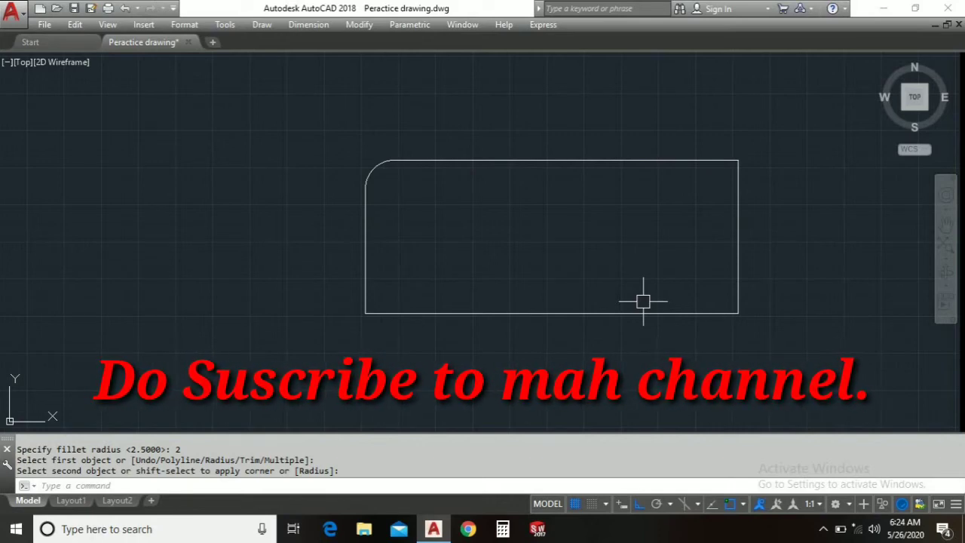
type("F")
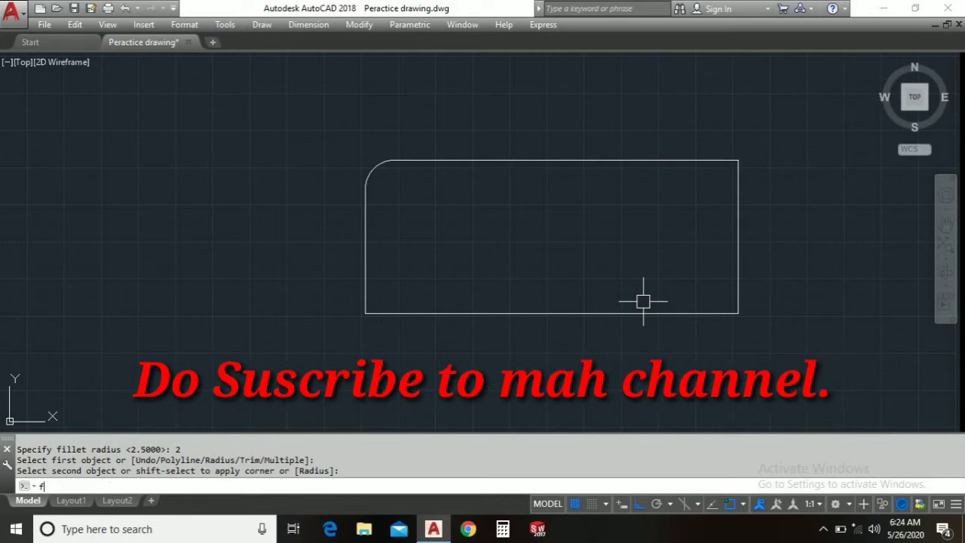
key("Return")
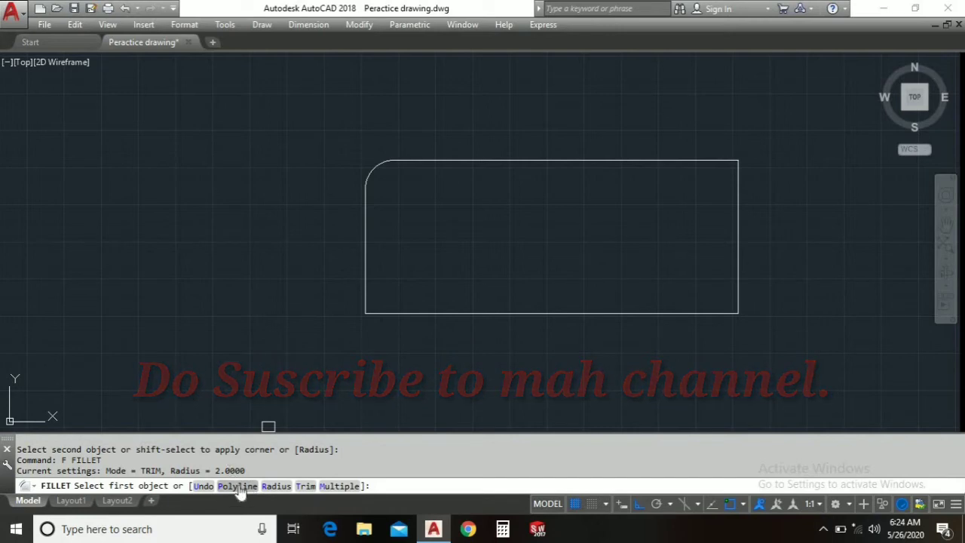
left_click(273, 486)
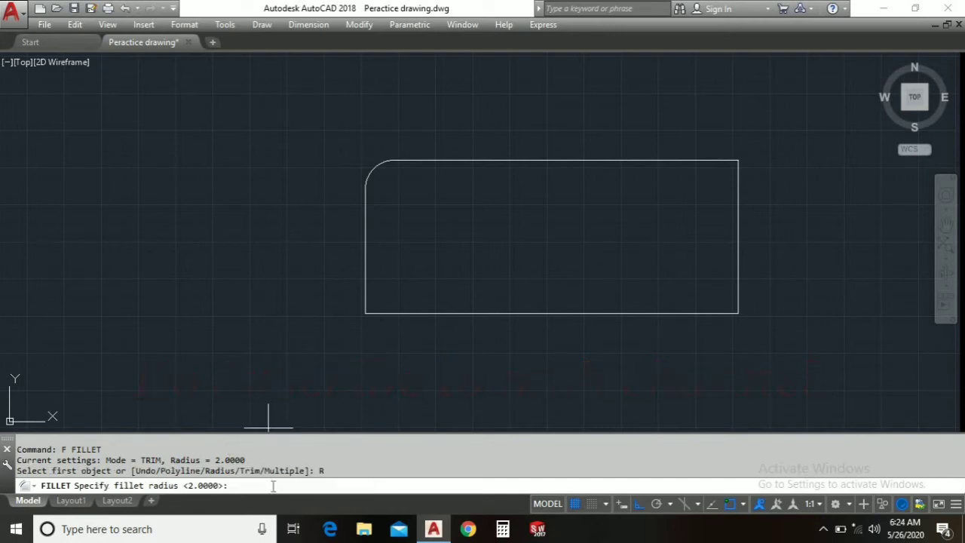
type("3")
key("Return")
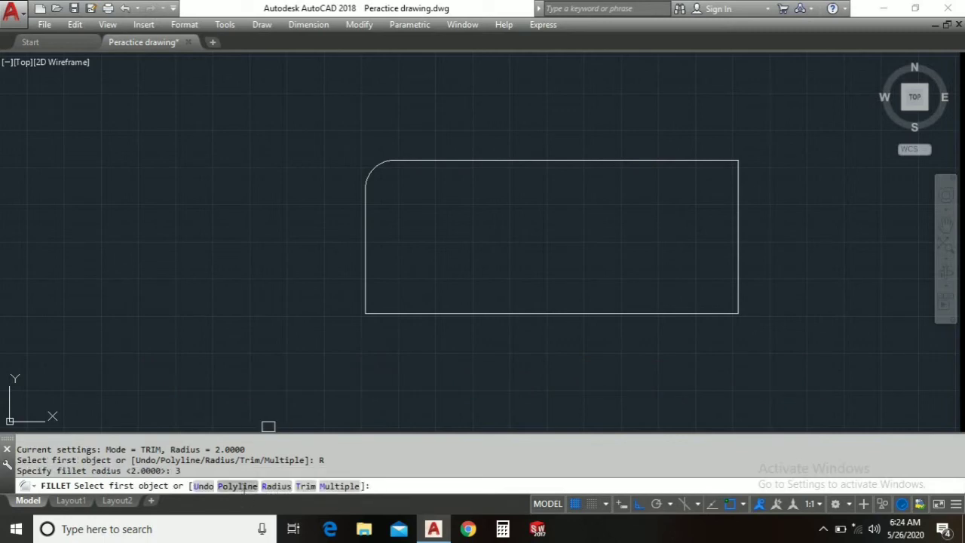
left_click(240, 486)
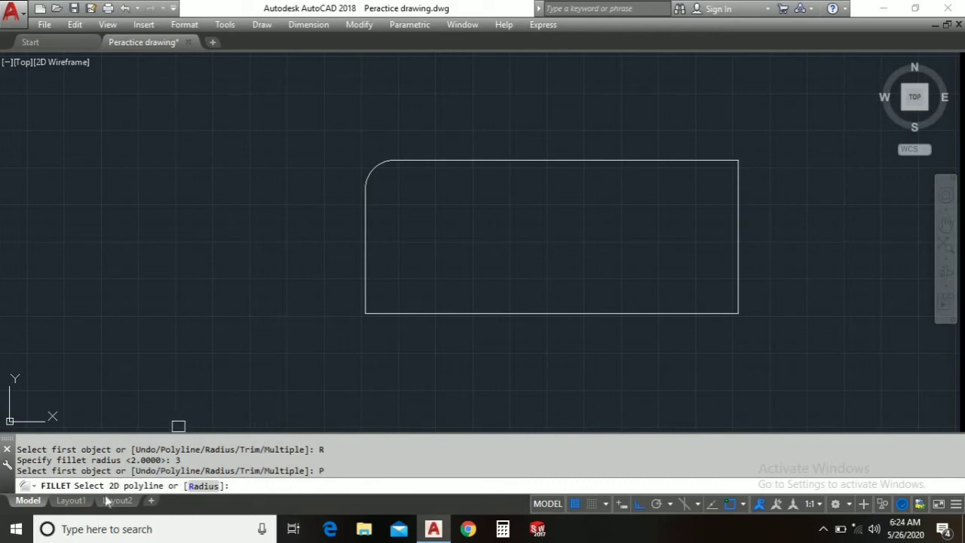
left_click(367, 239)
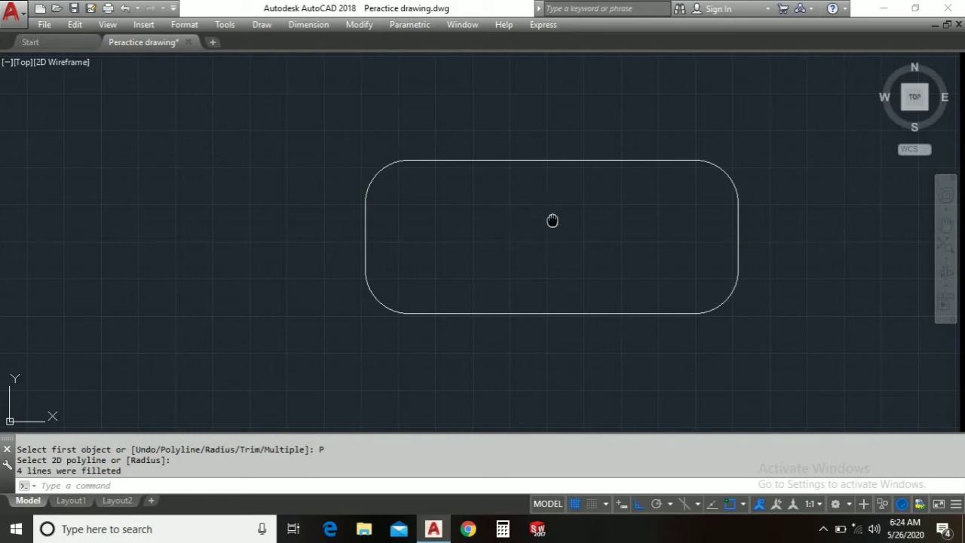
Draw a second rectangle in the empty space to the right of the rounded one.
mouse_move(552, 220)
middle_mouse_down()
mouse_move(422, 245)
mouse_move(371, 202)
middle_mouse_up()
scroll(451, 226, "down", 4)
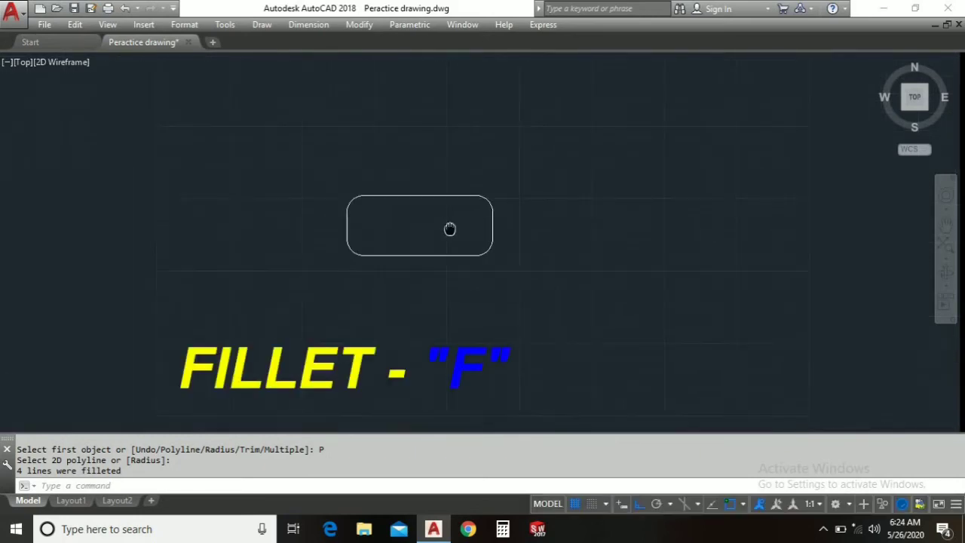
mouse_move(450, 228)
middle_mouse_down()
mouse_move(287, 267)
mouse_move(235, 267)
mouse_move(248, 245)
middle_mouse_up()
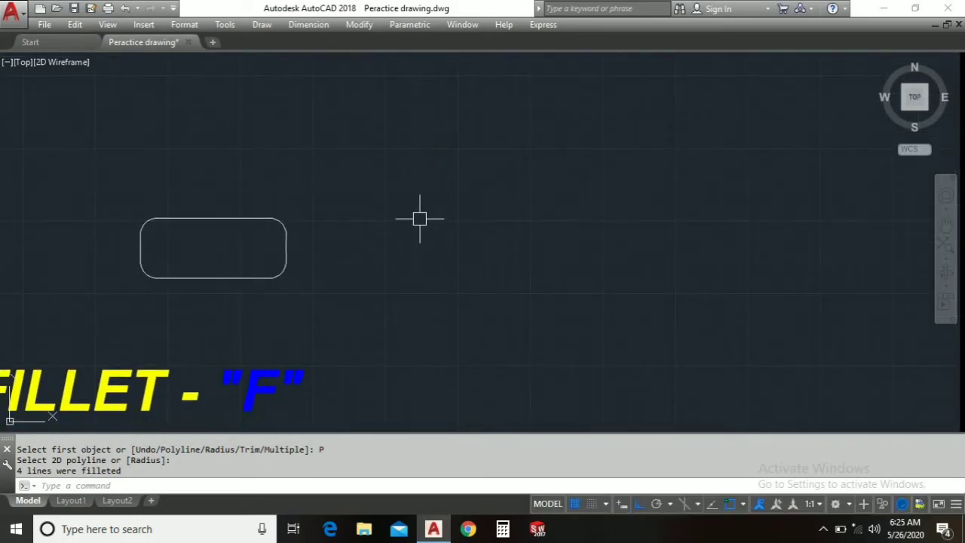
scroll(420, 218, "up", 2)
type("re")
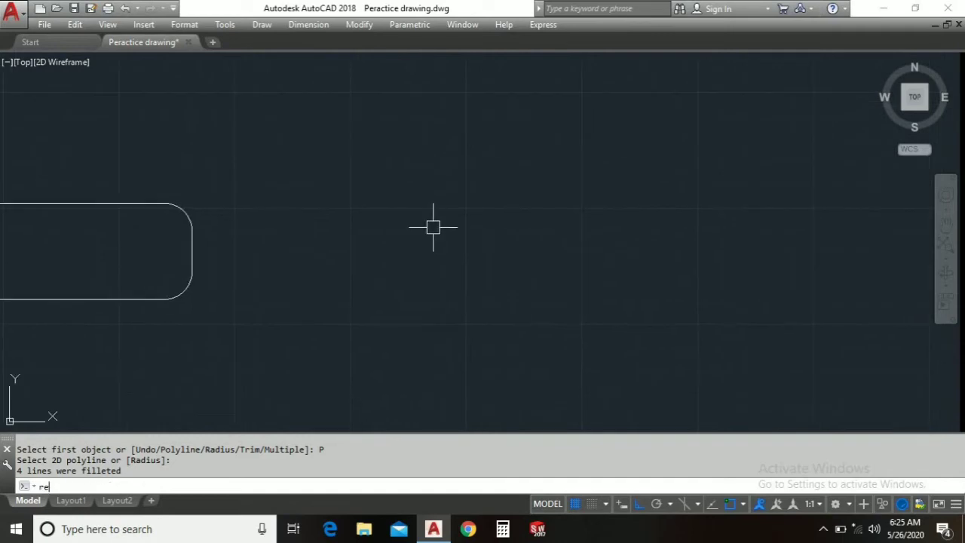
type("c")
key("Return")
left_click(364, 189)
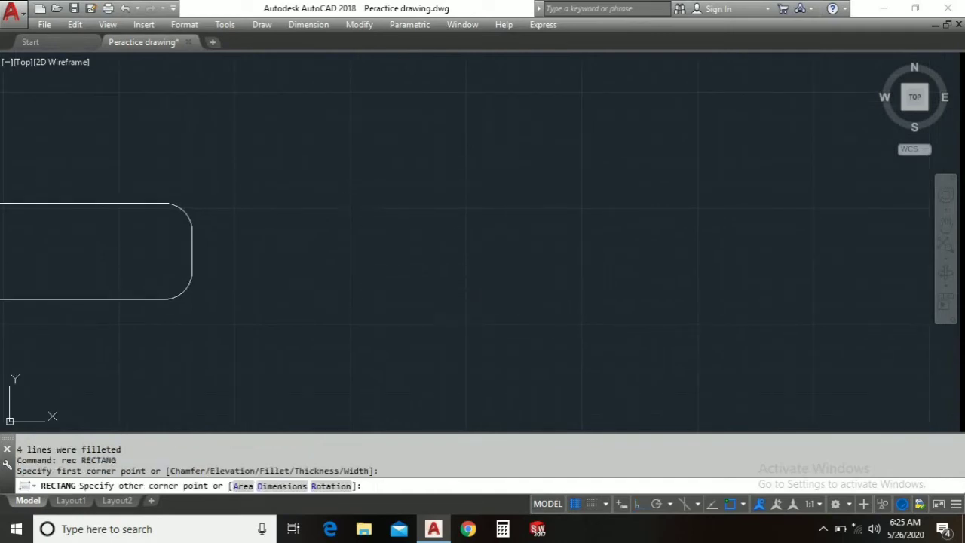
left_click(551, 308)
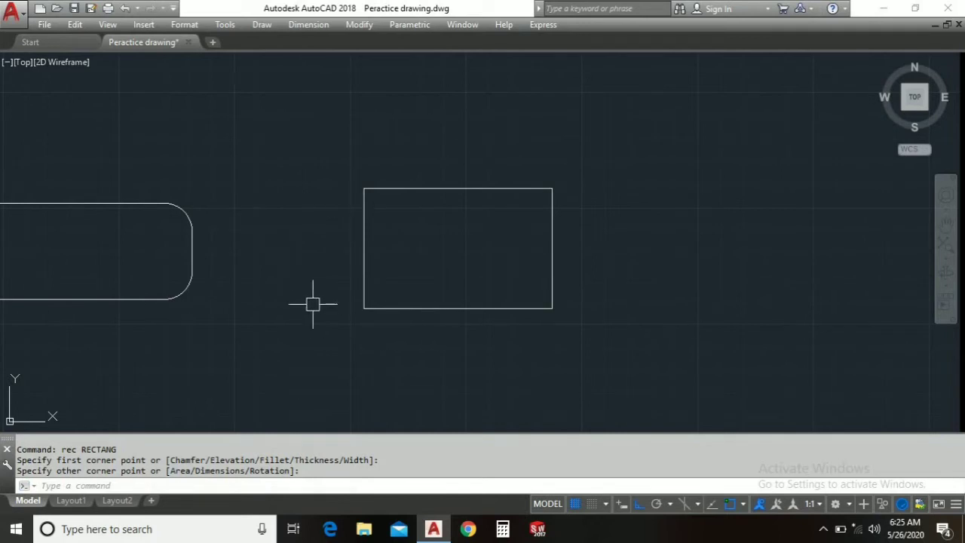
Fillet the two left corners of the second rectangle, using the Multiple option of Fillet.
type("f")
key("Return")
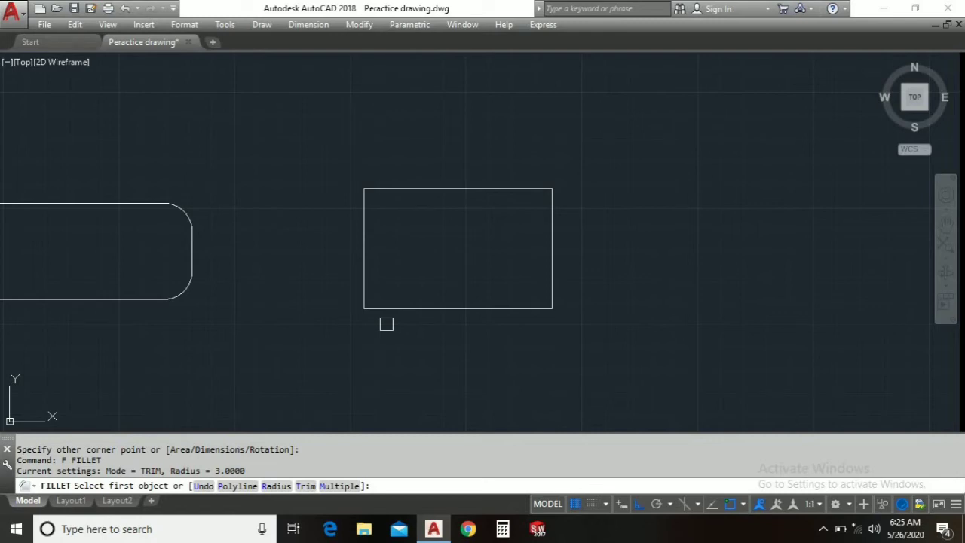
left_click(338, 485)
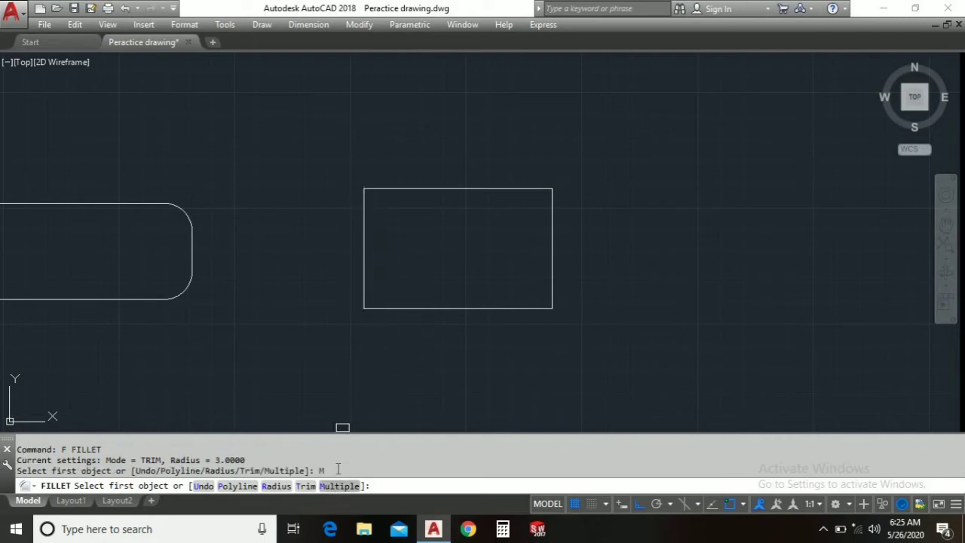
left_click(397, 308)
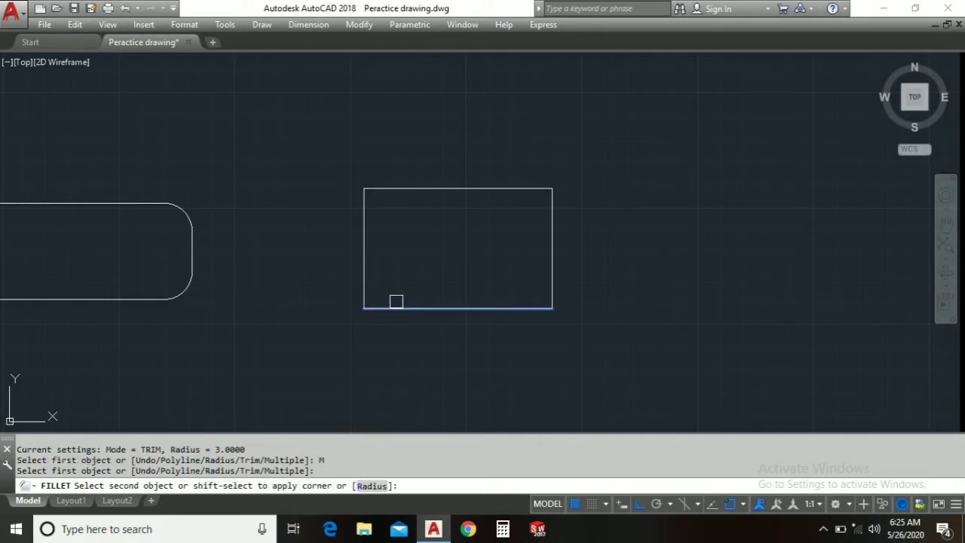
left_click(367, 271)
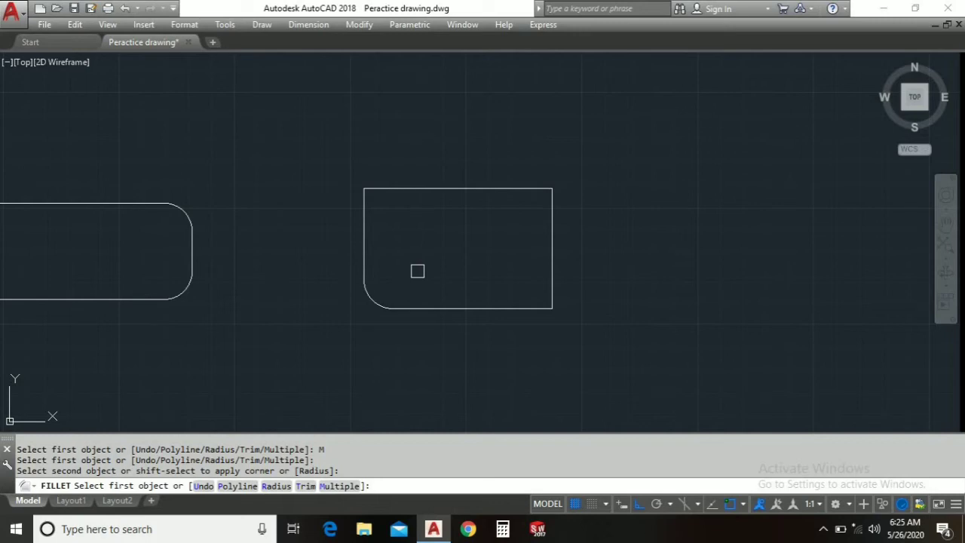
left_click(366, 211)
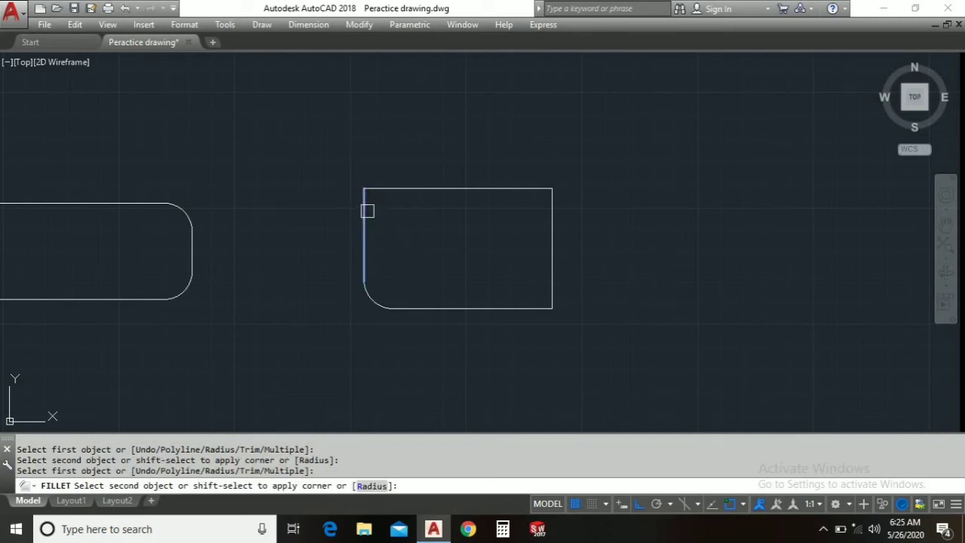
left_click(390, 191)
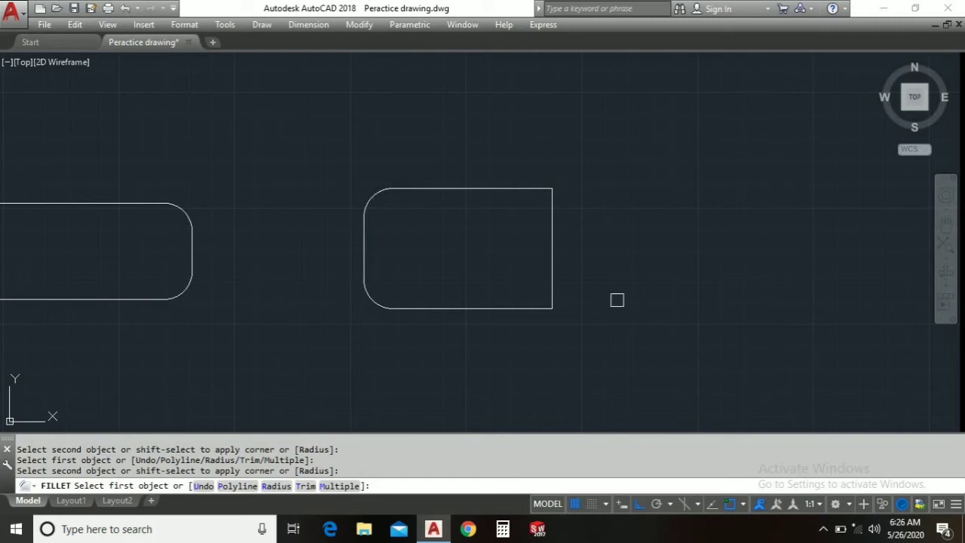
Fillet the two right corners of the second rectangle in the same Multiple run and end the command.
left_click(553, 263)
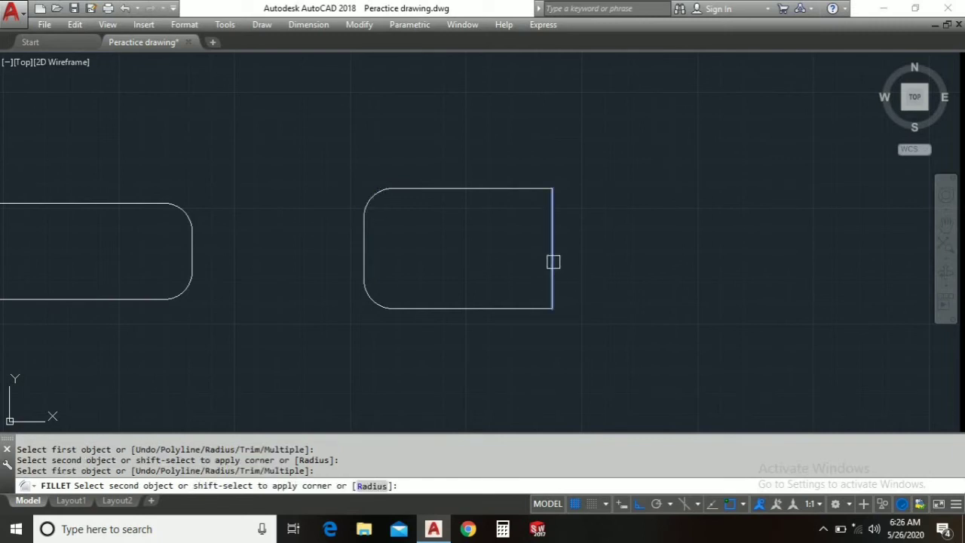
left_click(523, 303)
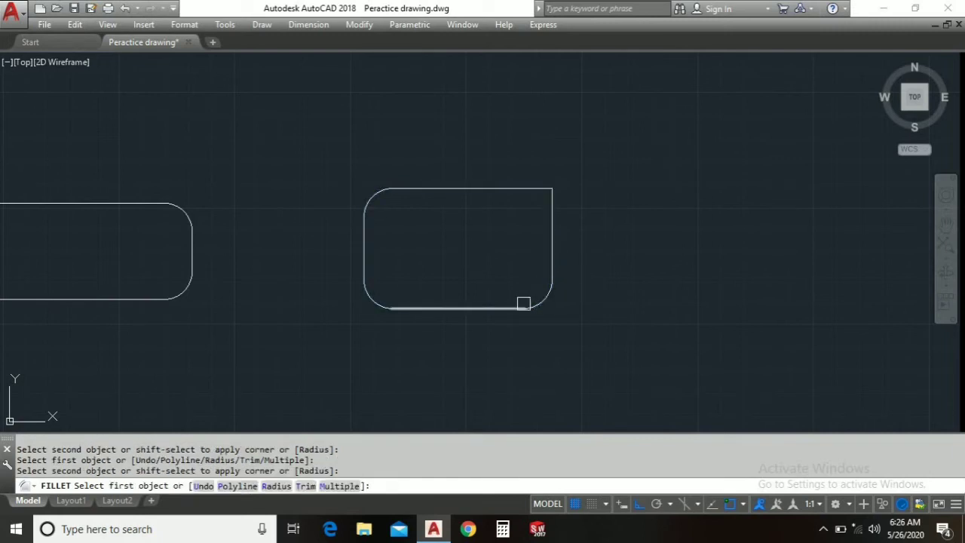
left_click(551, 228)
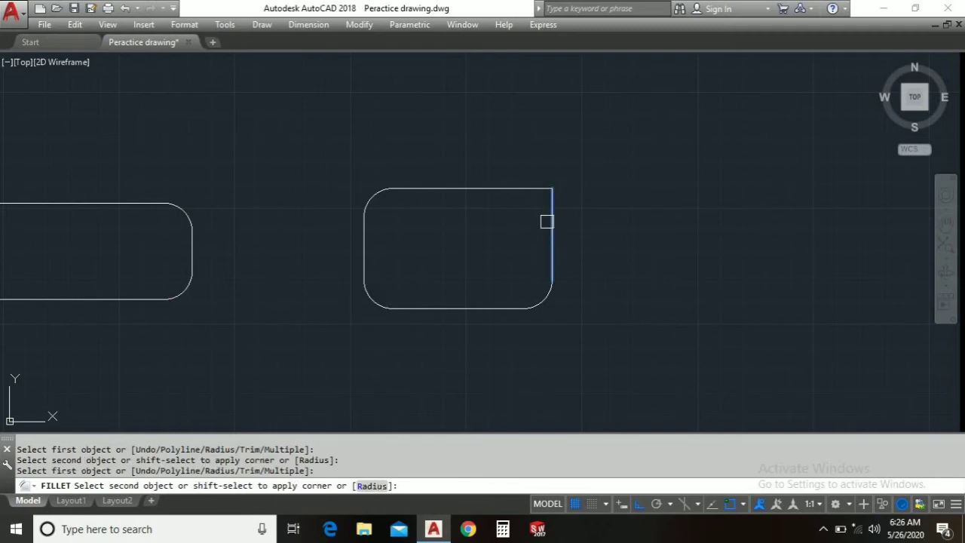
left_click(515, 190)
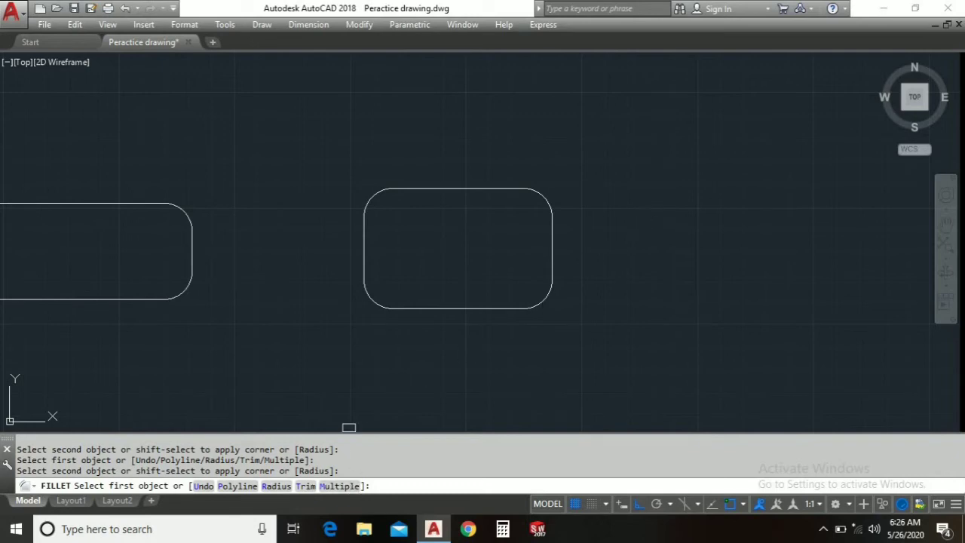
right_click(304, 248)
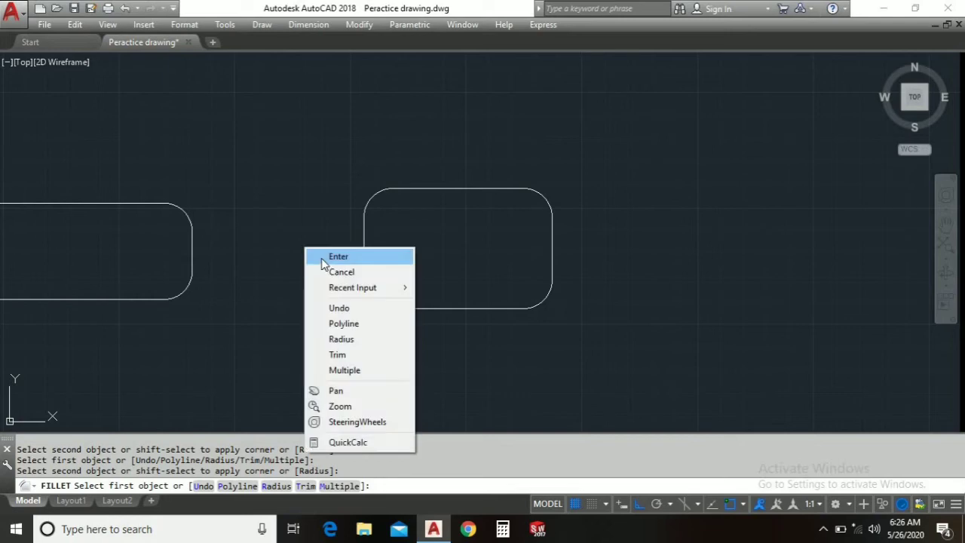
left_click(322, 256)
Draw a third rectangle in the empty space to the right of the second rounded one.
mouse_move(495, 267)
middle_mouse_down()
mouse_move(414, 281)
mouse_move(372, 267)
middle_mouse_up()
scroll(407, 275, "down", 3)
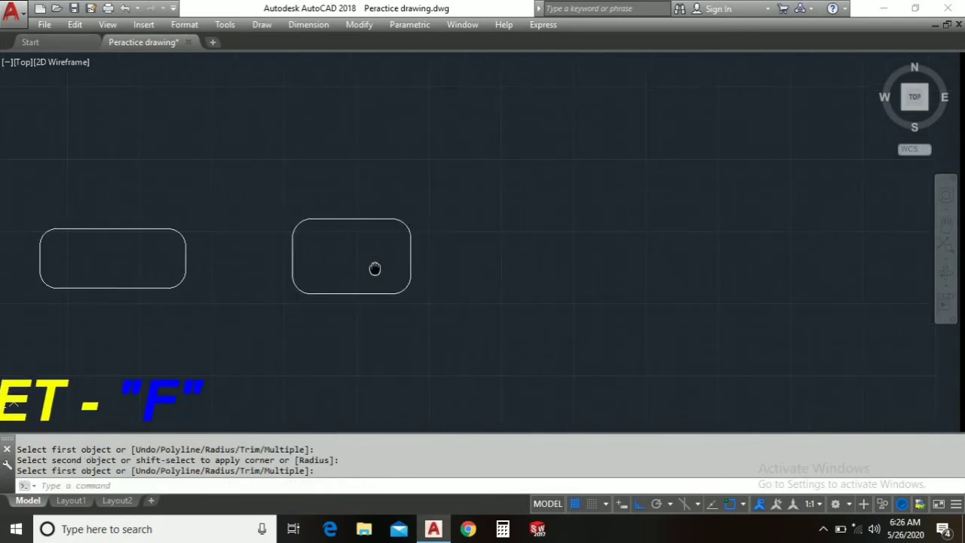
scroll(444, 270, "up", 2)
middle_click_drag(430, 261, 492, 273)
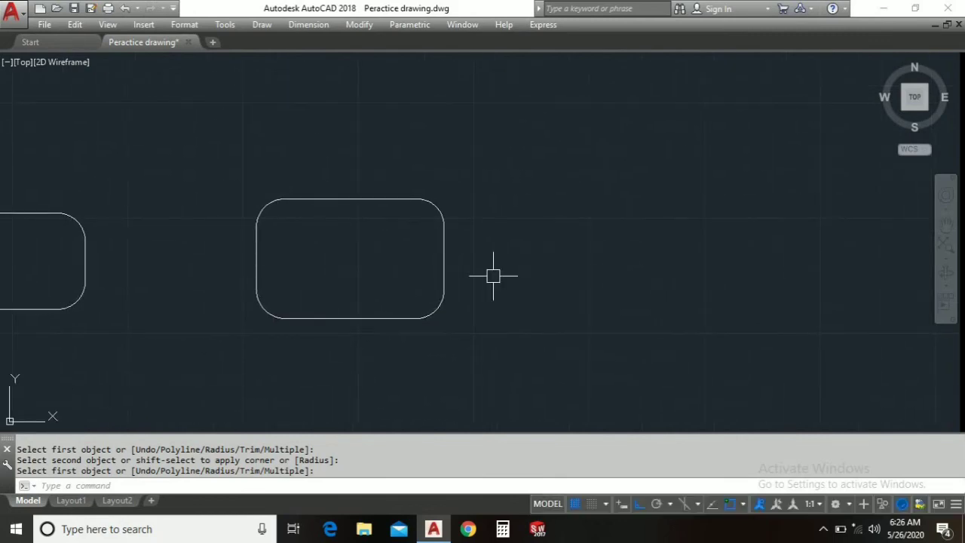
type("rec")
key("Return")
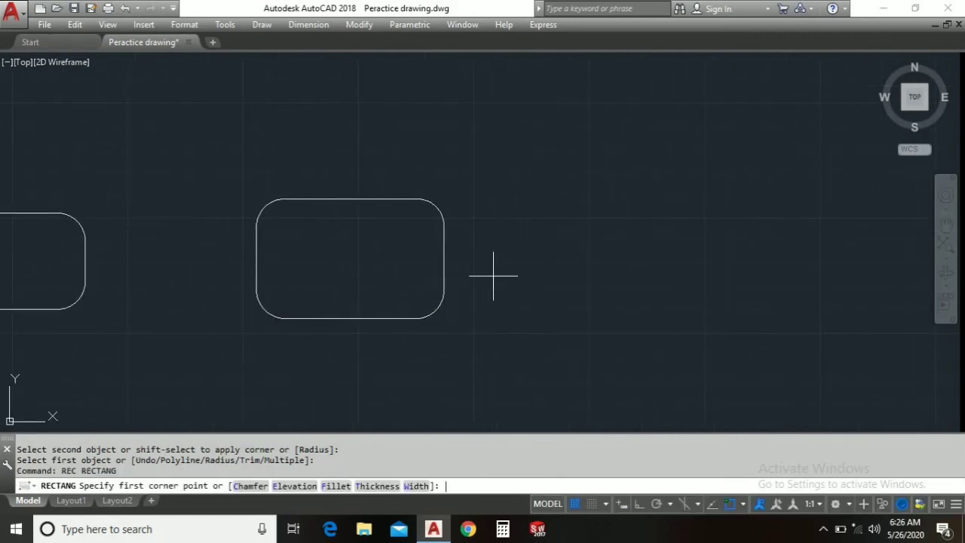
left_click(528, 202)
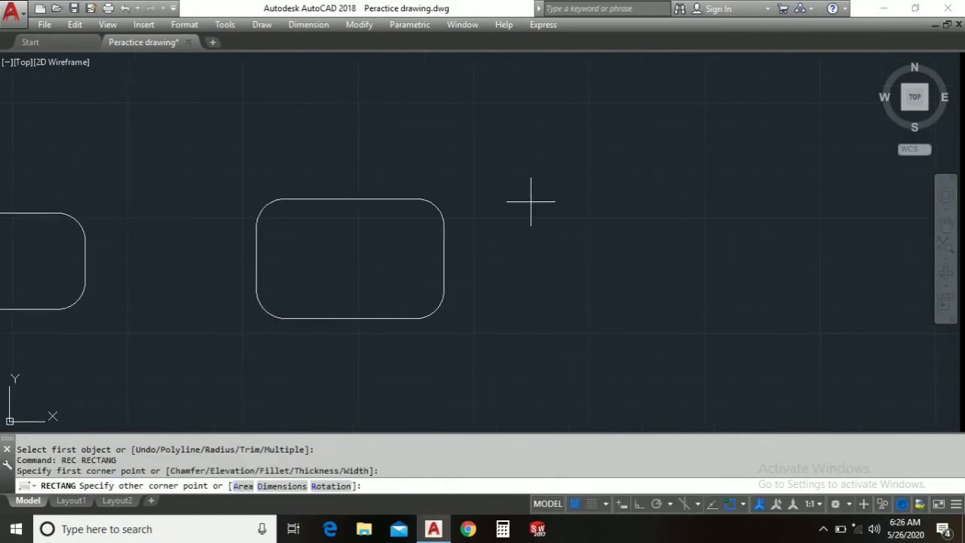
left_click(701, 307)
middle_click_drag(516, 321, 501, 311)
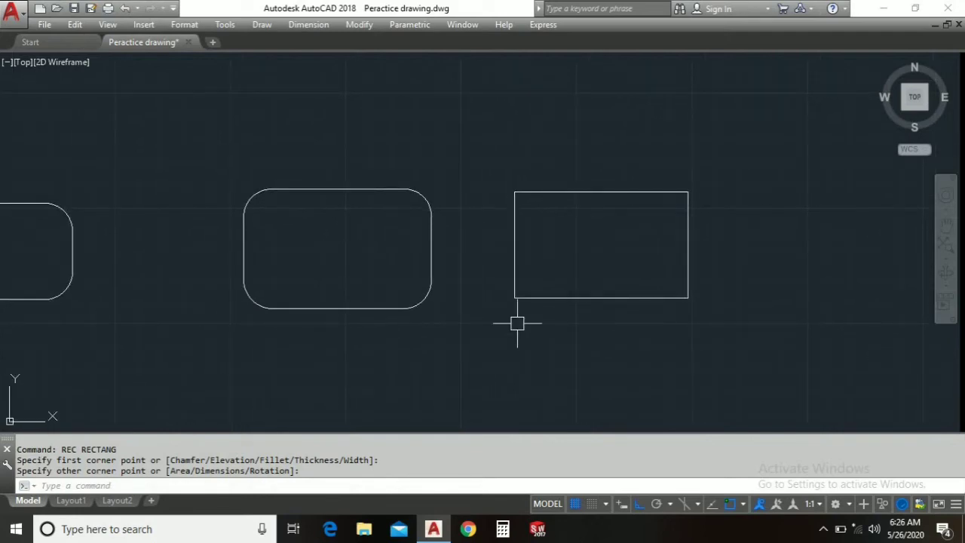
Fillet the upper-left corner of the third rectangle in No trim mode with radius 2.5 and the Multiple option.
type("f")
key("Return")
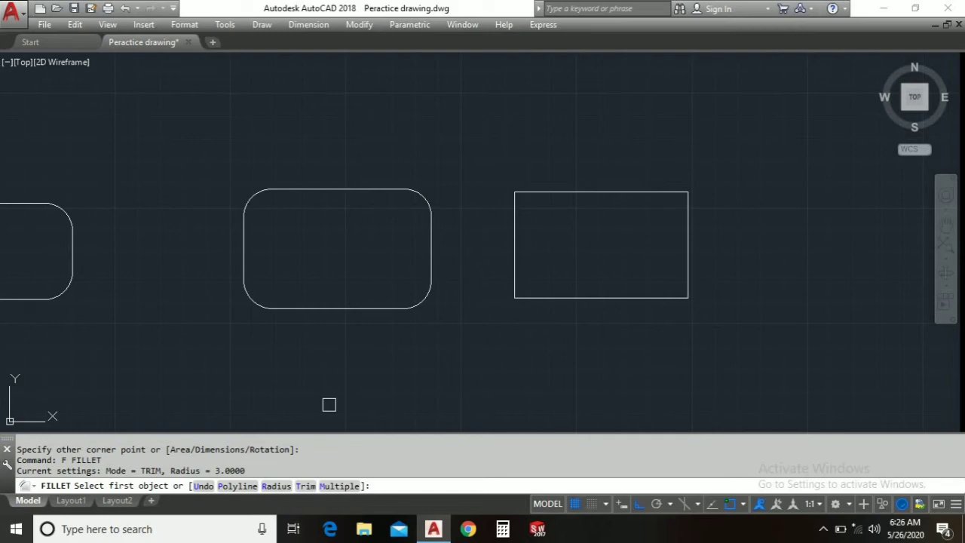
left_click(304, 486)
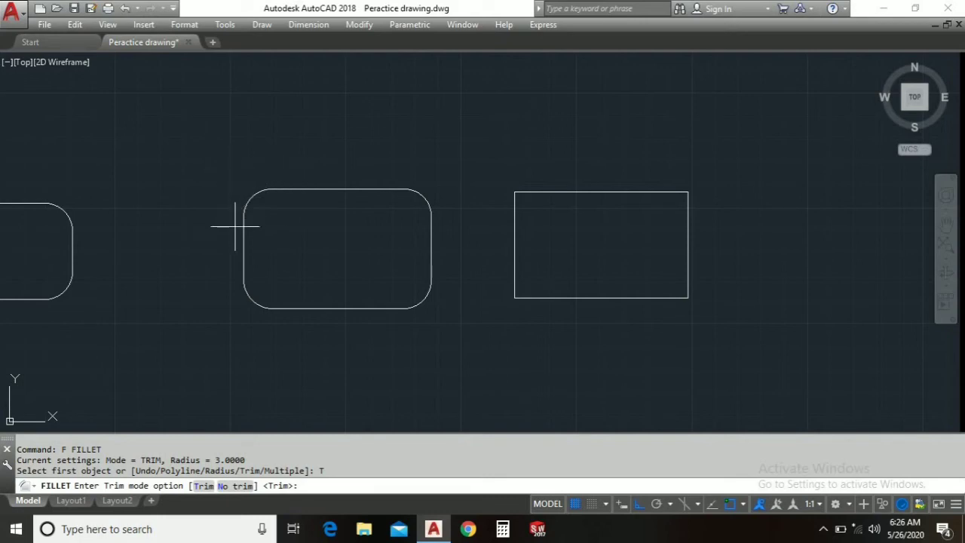
left_click(241, 485)
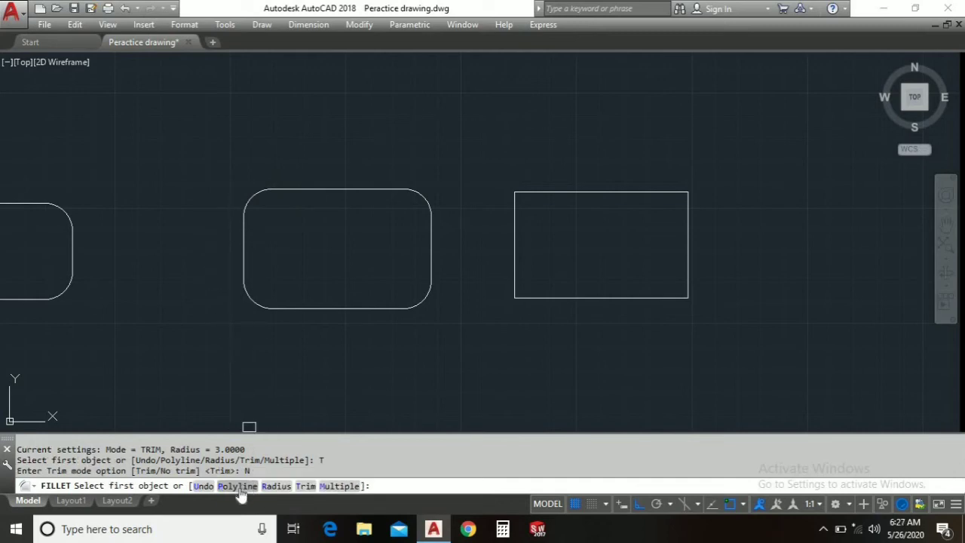
left_click(276, 485)
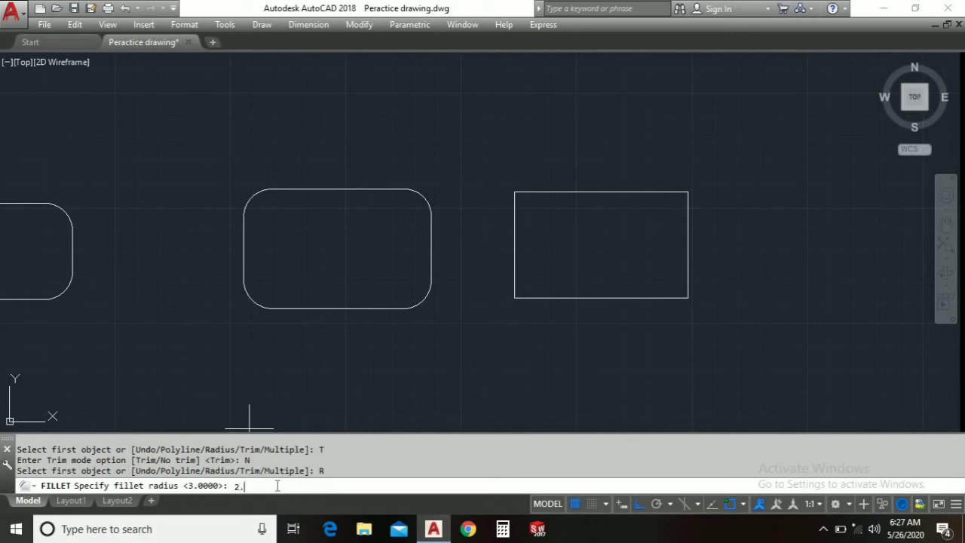
key("Return")
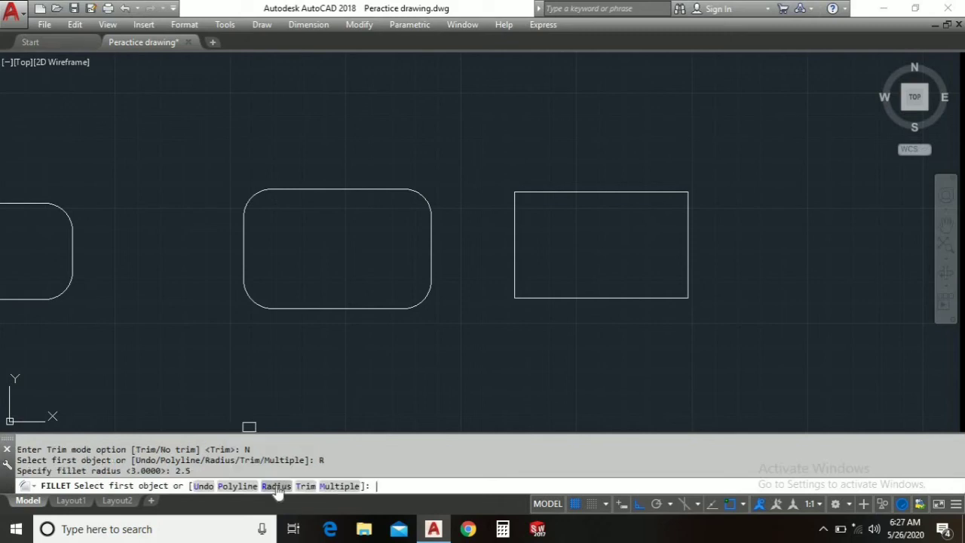
left_click(351, 487)
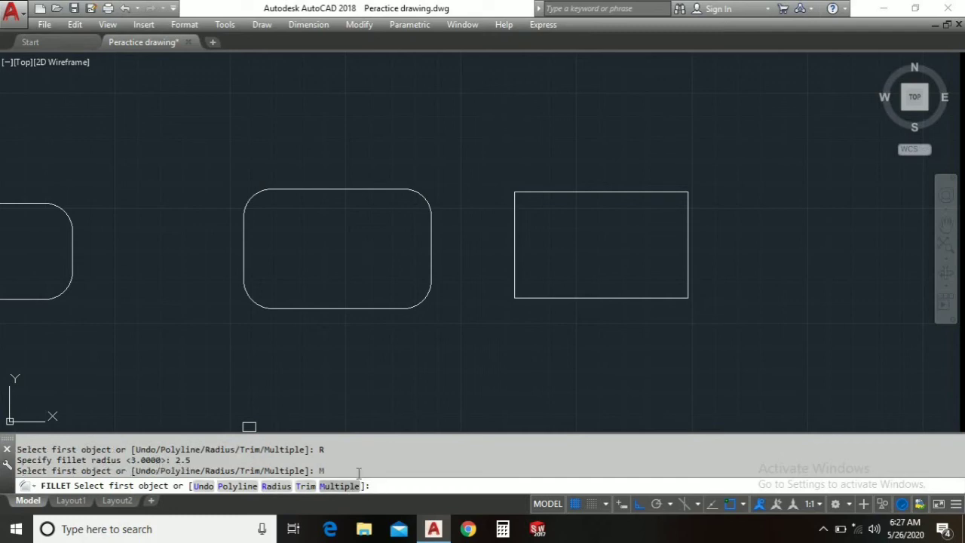
left_click(511, 224)
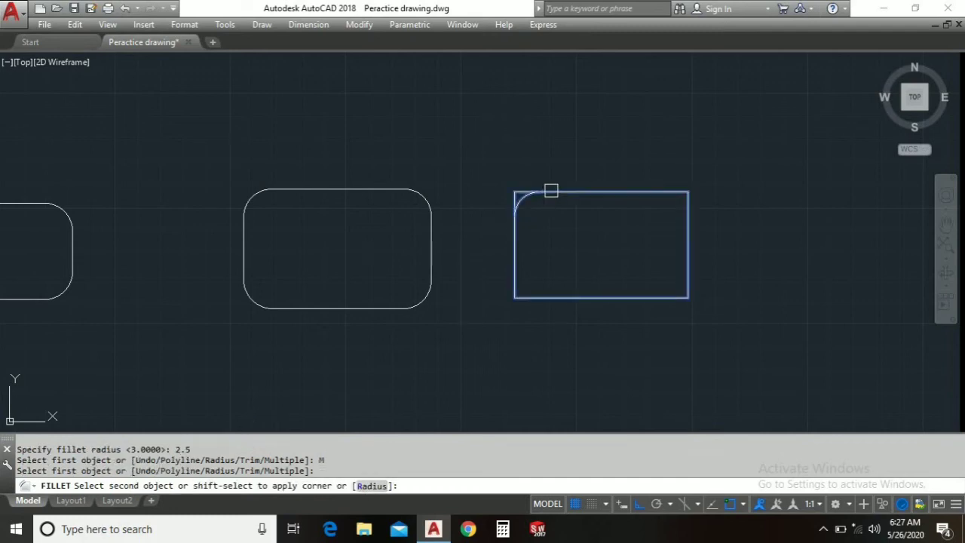
left_click(551, 190)
Fillet the upper-right and lower-right corners of the third rectangle without trimming its edges.
scroll(508, 204, "up", 4)
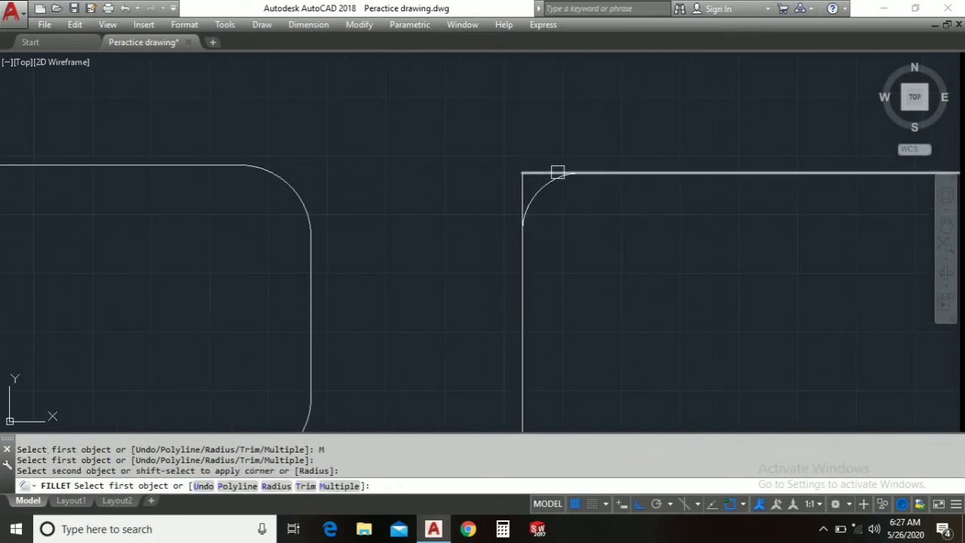
middle_click_drag(588, 236, 541, 243)
scroll(541, 242, "down", 2)
middle_click_drag(541, 242, 342, 235)
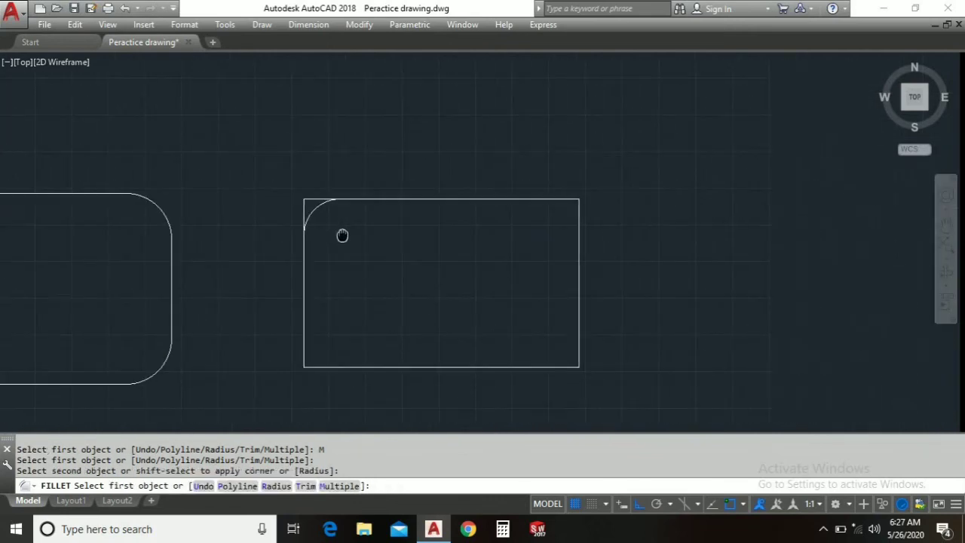
left_click(549, 199)
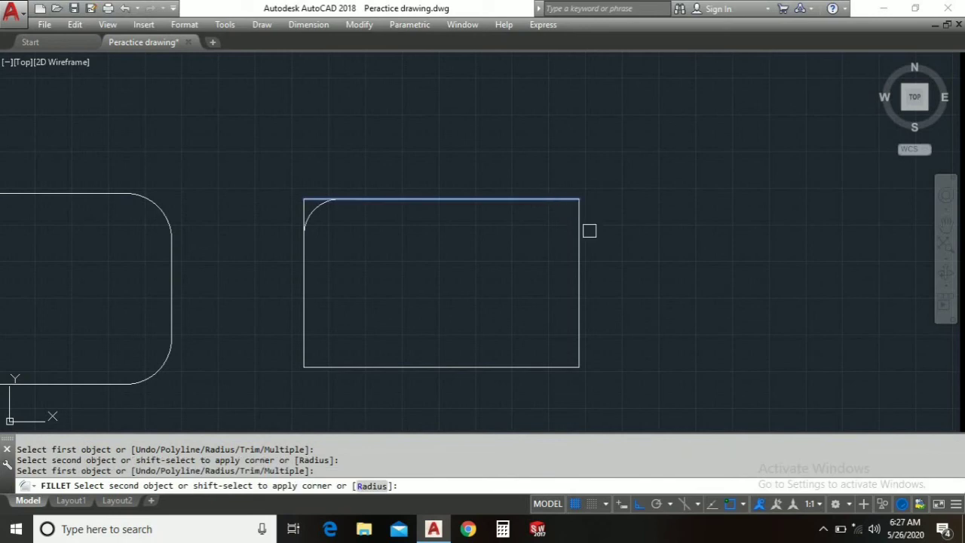
left_click(578, 226)
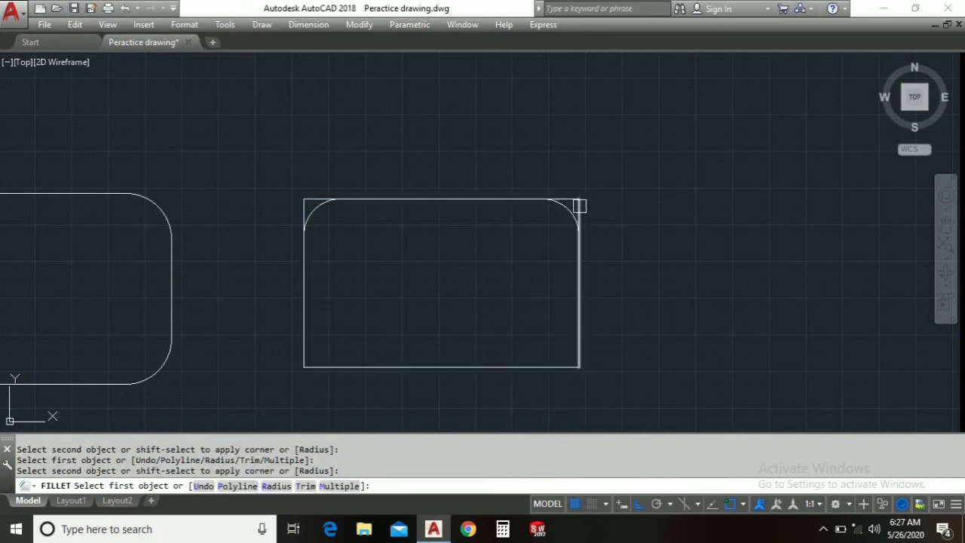
mouse_move(579, 345)
middle_mouse_down()
mouse_move(608, 301)
mouse_move(600, 273)
middle_mouse_up()
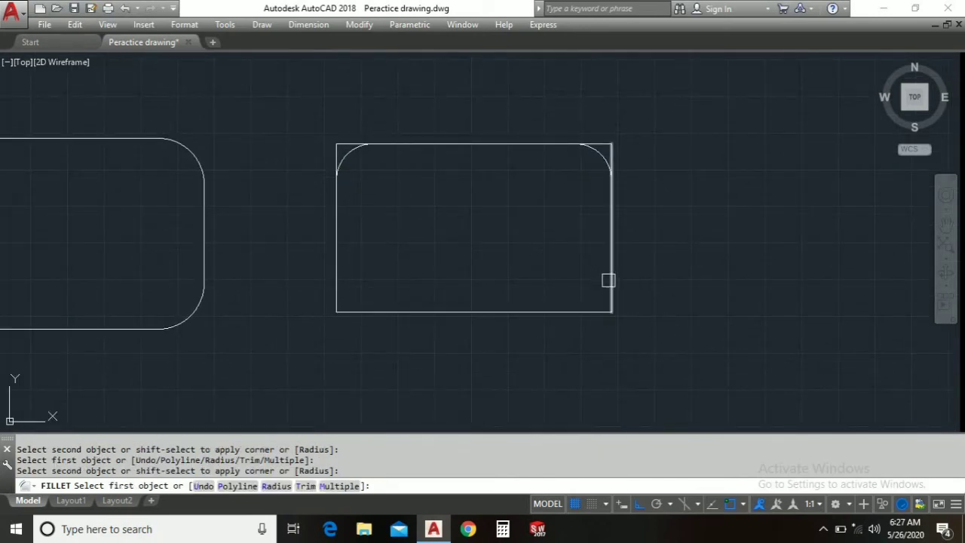
left_click(608, 280)
left_click(594, 311)
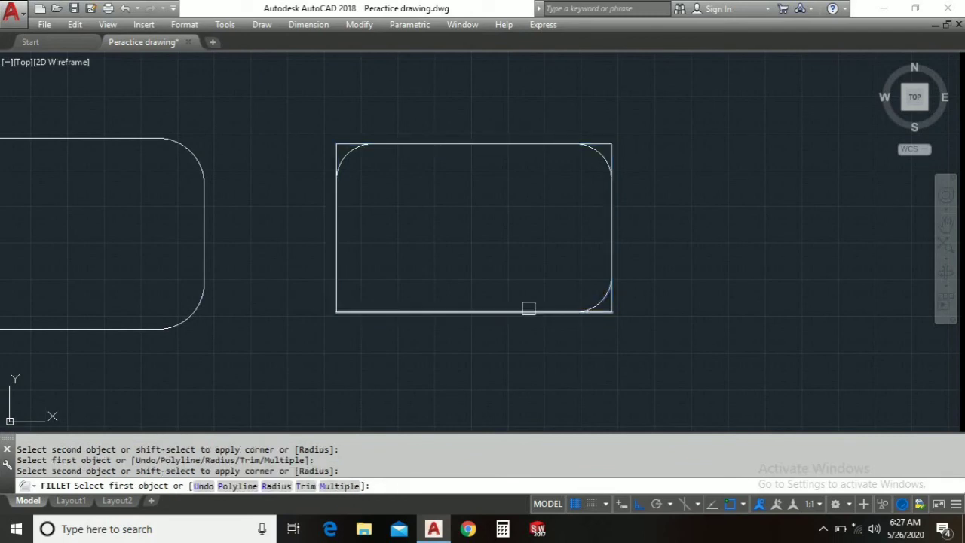
Fillet the lower-left corner of the third rectangle without trimming and end the Fillet command.
left_click(381, 311)
left_click(336, 284)
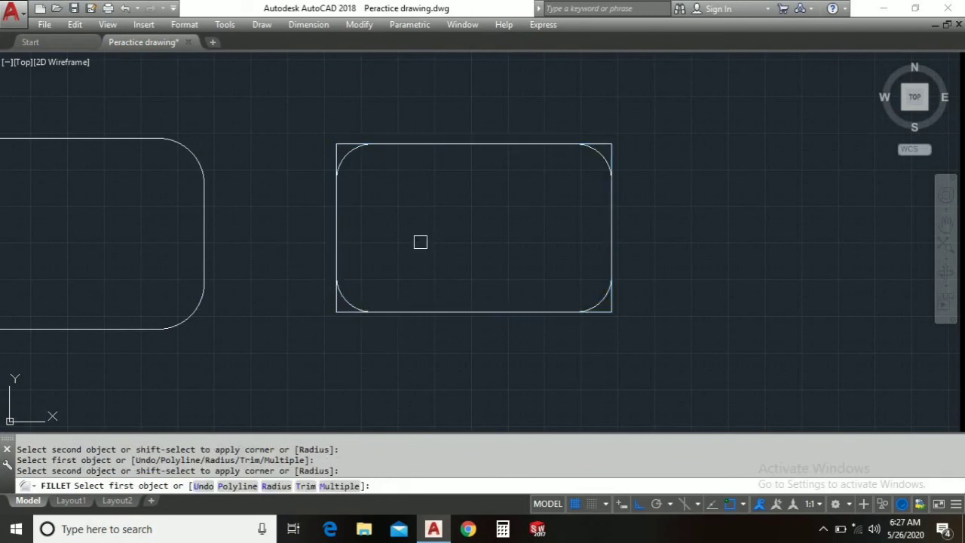
scroll(439, 233, "down", 3)
right_click(440, 227)
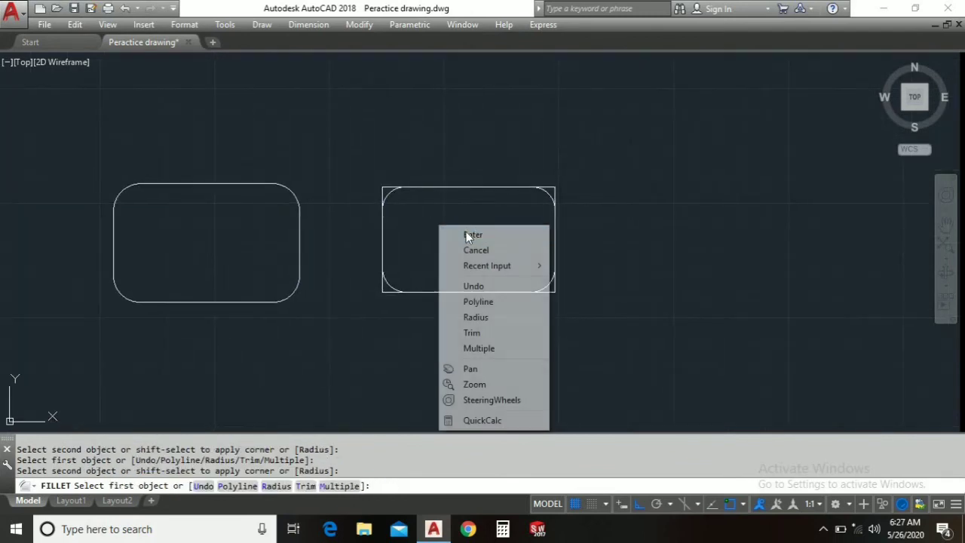
left_click(465, 235)
Draw a fourth rectangle in the empty space above the second rounded rectangle.
mouse_move(452, 216)
middle_mouse_down()
mouse_move(463, 210)
mouse_move(455, 205)
middle_mouse_up()
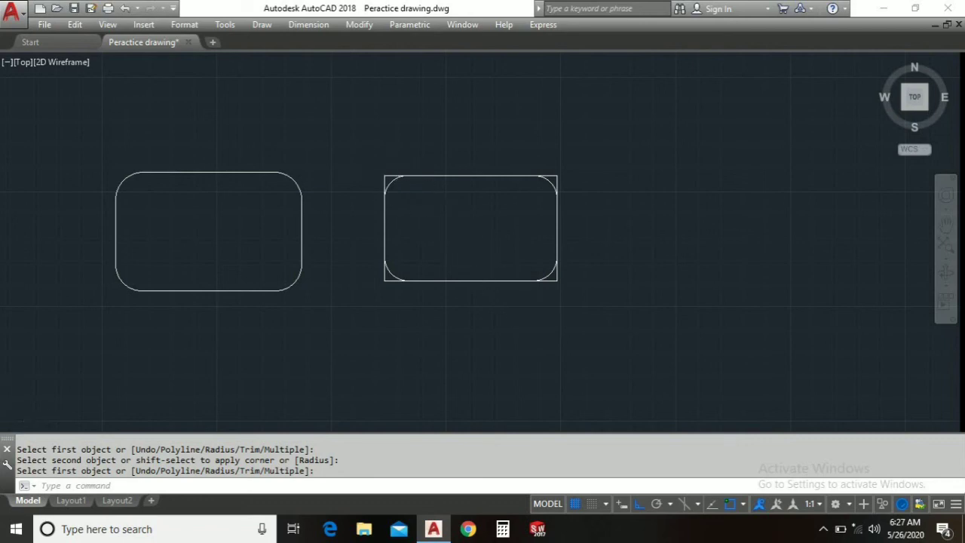
scroll(377, 177, "up", 4)
scroll(545, 282, "down", 4)
middle_click_drag(534, 280, 370, 263)
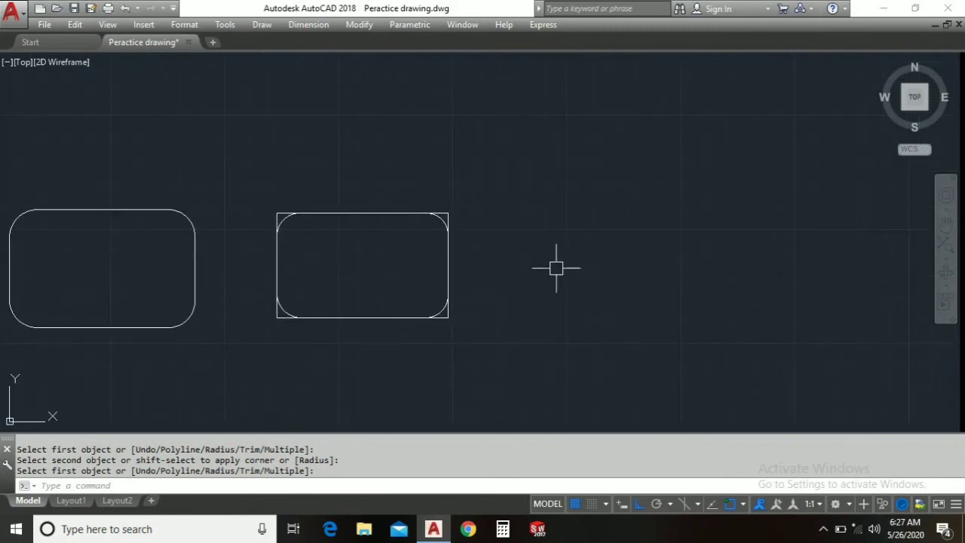
type("rec")
key("Return")
scroll(556, 269, "down", 2)
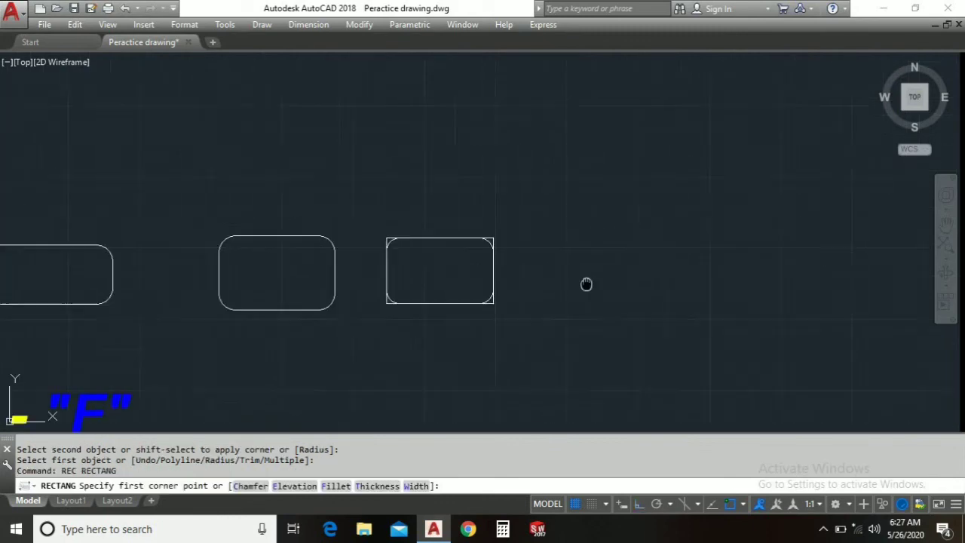
middle_click_drag(586, 282, 669, 291)
left_click(278, 135)
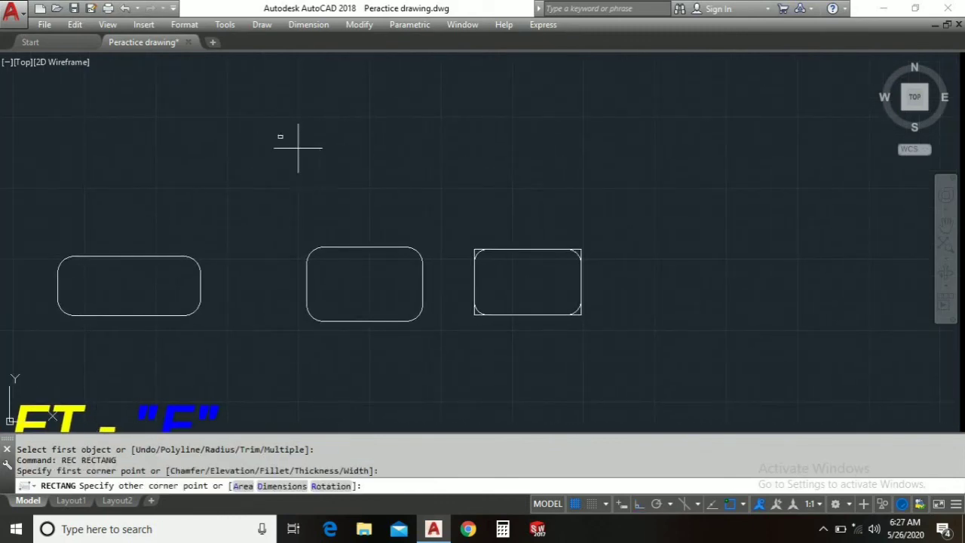
left_click(393, 200)
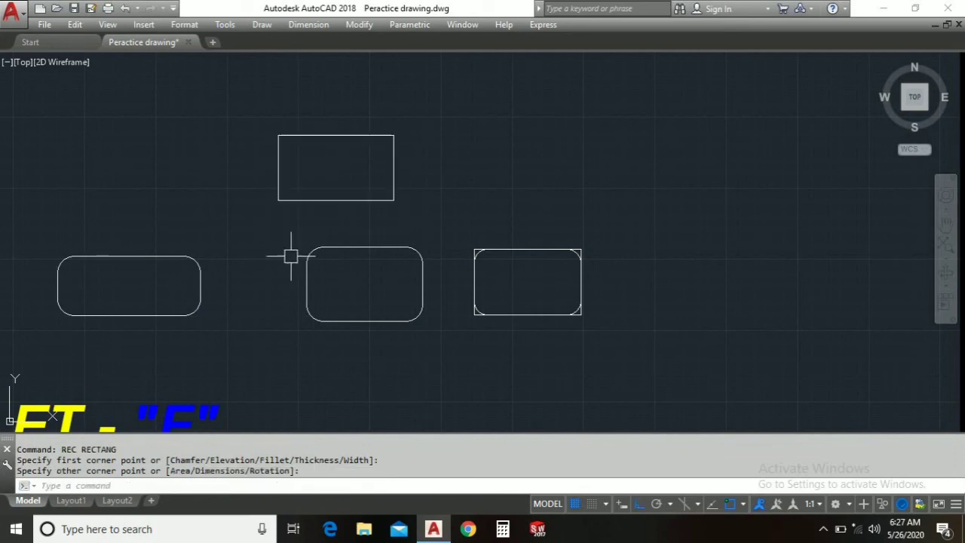
Fillet all corners of the new upper rectangle at once with the Polyline option, in No trim mode with radius 2.5.
type("f")
key("Return")
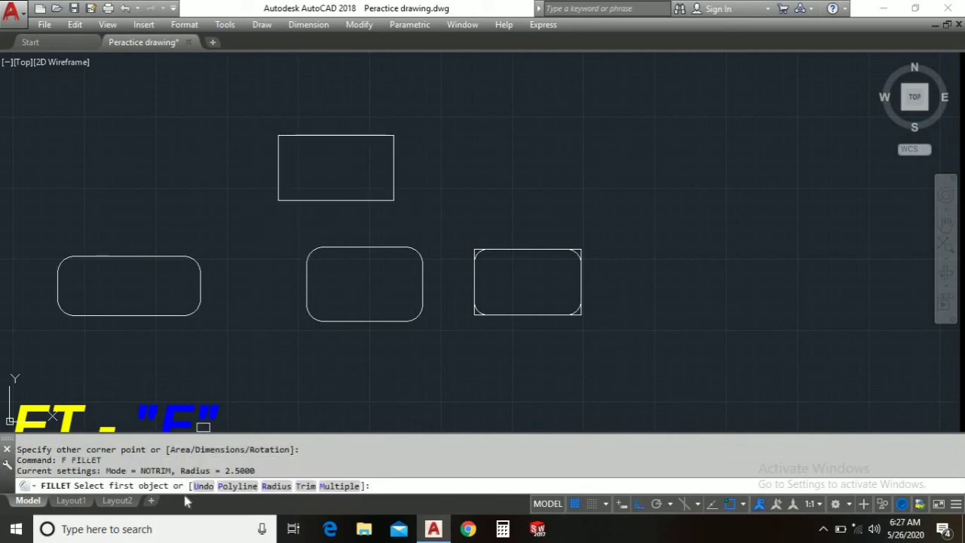
left_click(237, 486)
left_click(278, 166)
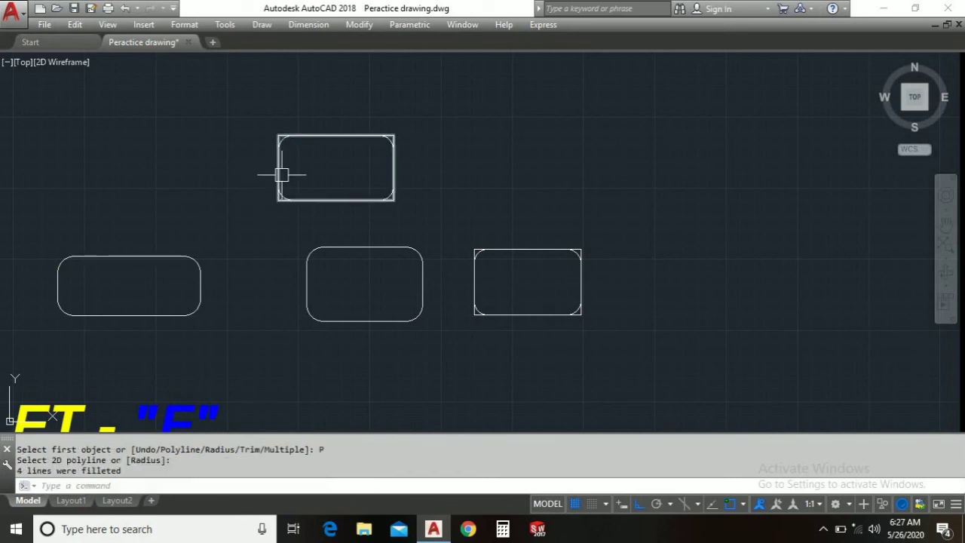
Examine the untrimmed filleted corners of the upper rectangle up close.
scroll(276, 139, "up", 4)
scroll(281, 126, "up", 2)
middle_click_drag(474, 196, 352, 137)
right_click(412, 169)
left_click(380, 190)
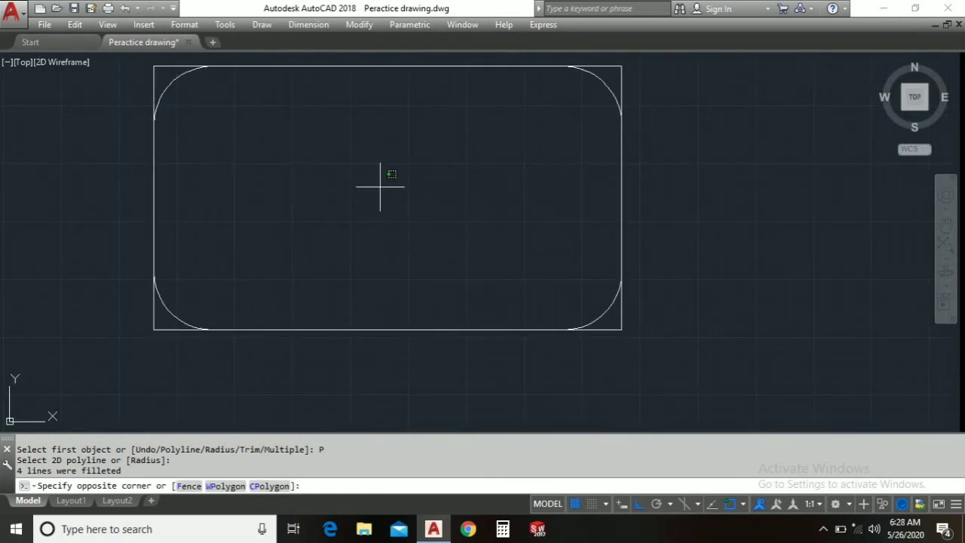
right_click(380, 191)
left_click(352, 162)
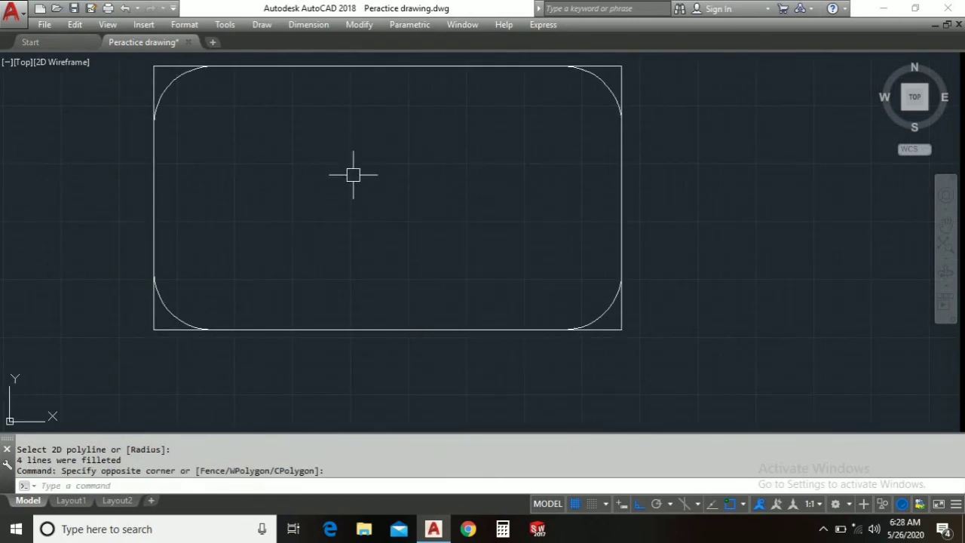
scroll(383, 194, "down", 4)
middle_click_drag(396, 237, 376, 159)
middle_click_drag(416, 208, 411, 154)
Start the Fillet command again and review its options with all four rectangles in view.
type("F")
key("Return")
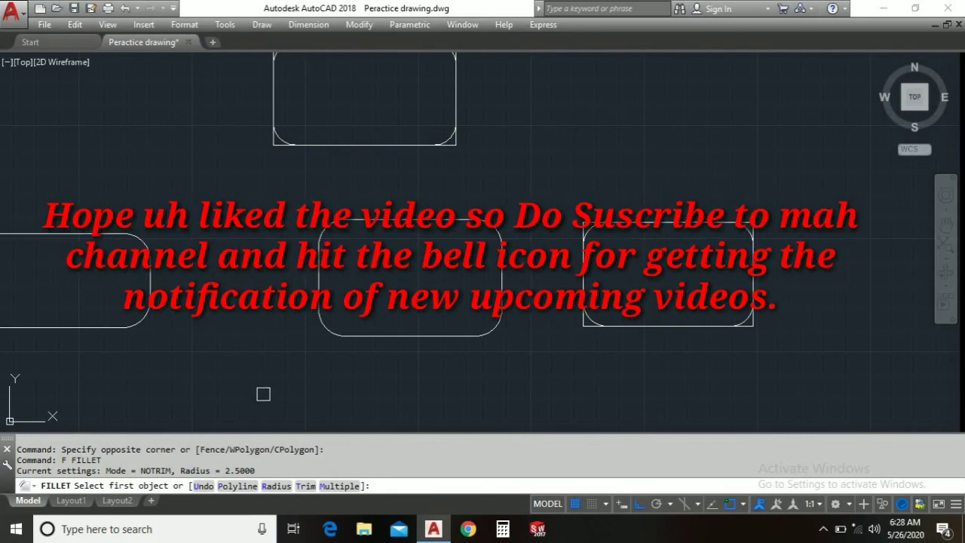
scroll(338, 255, "down", 2)
mouse_move(342, 262)
middle_mouse_down()
mouse_move(375, 278)
mouse_move(361, 249)
middle_mouse_up()
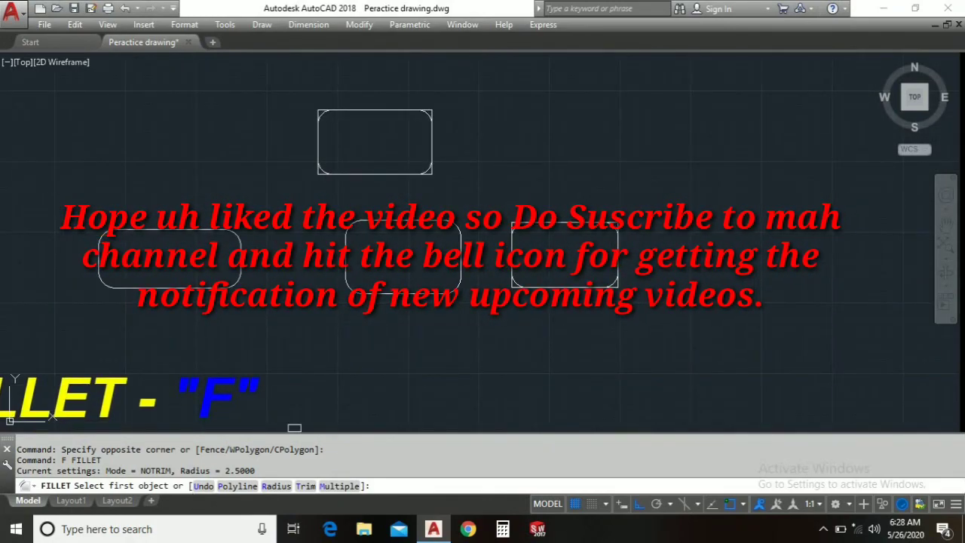
middle_click_drag(284, 326, 334, 320)
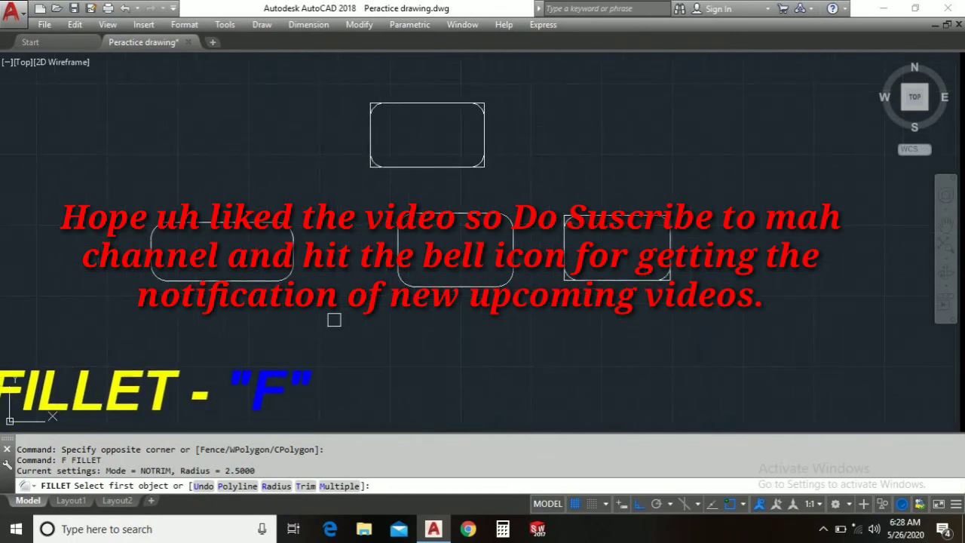